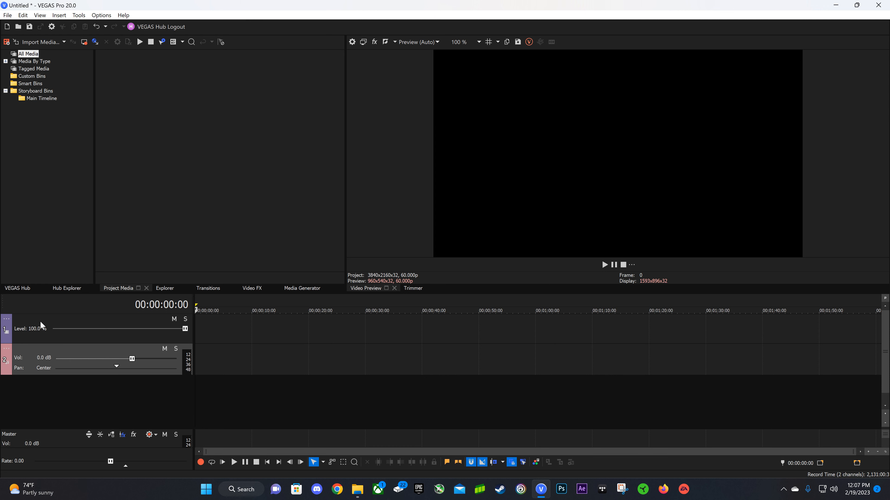
# Insert an additional video track above the existing video and audio tracks
pyautogui.rightClick(64, 393)
pyautogui.click(90, 415)
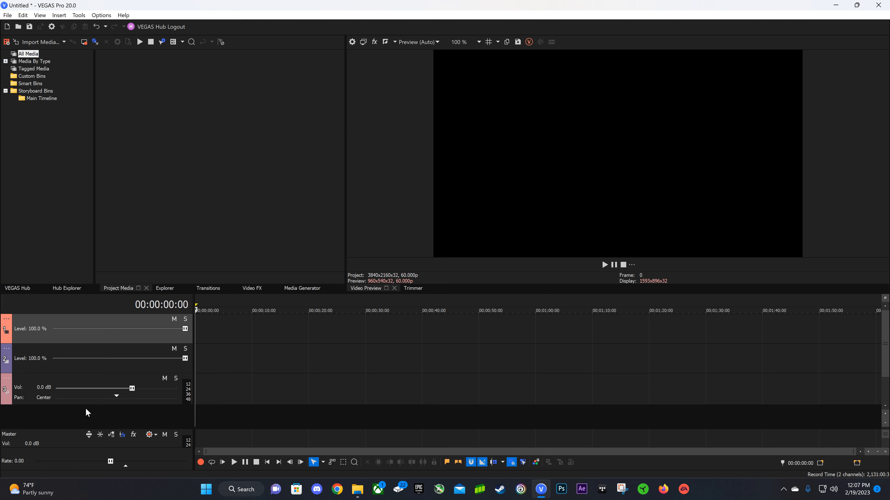
pyautogui.click(54, 370)
pyautogui.click(50, 382)
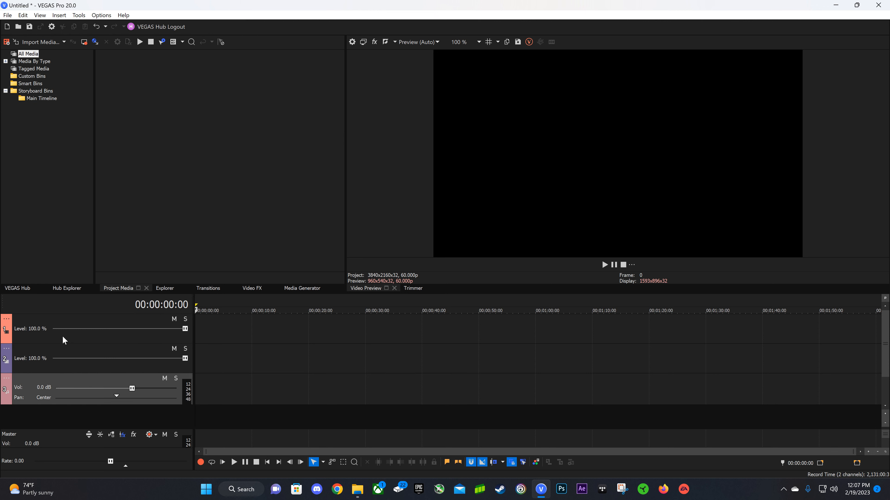
pyautogui.click(68, 321)
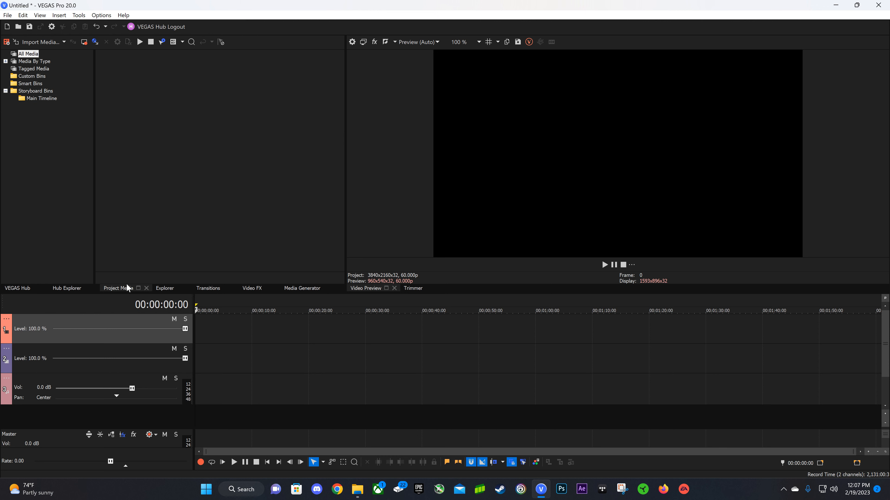
# Import Pexels Videos 1093652.mp4 and Pexels Videos 2689678.mp4 from the Stock Footage folder into the project media
pyautogui.click(37, 43)
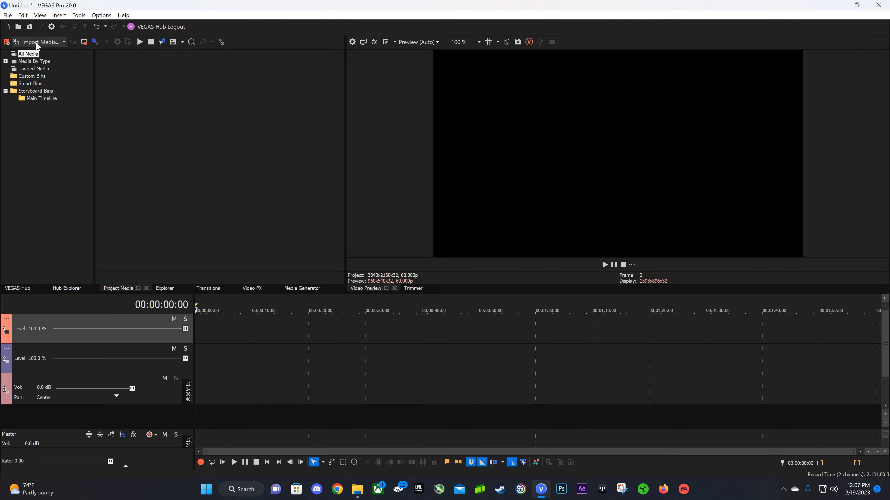
pyautogui.scroll(3, 63, 144)
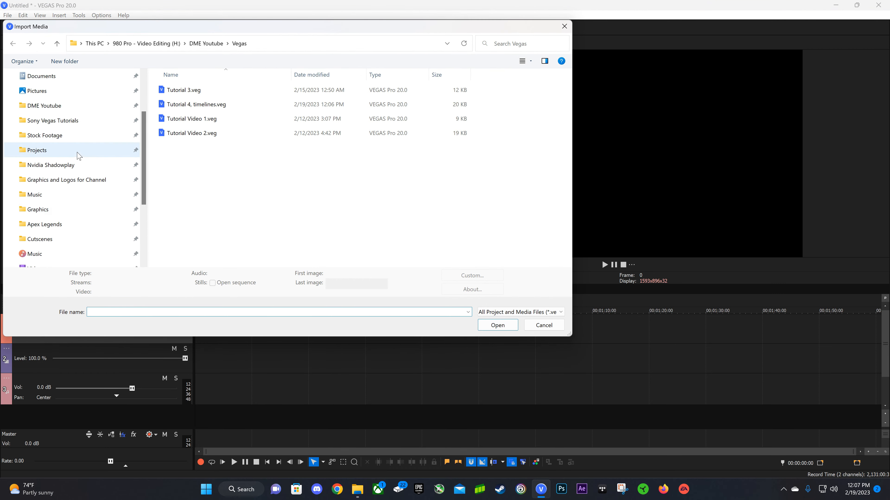
pyautogui.click(66, 139)
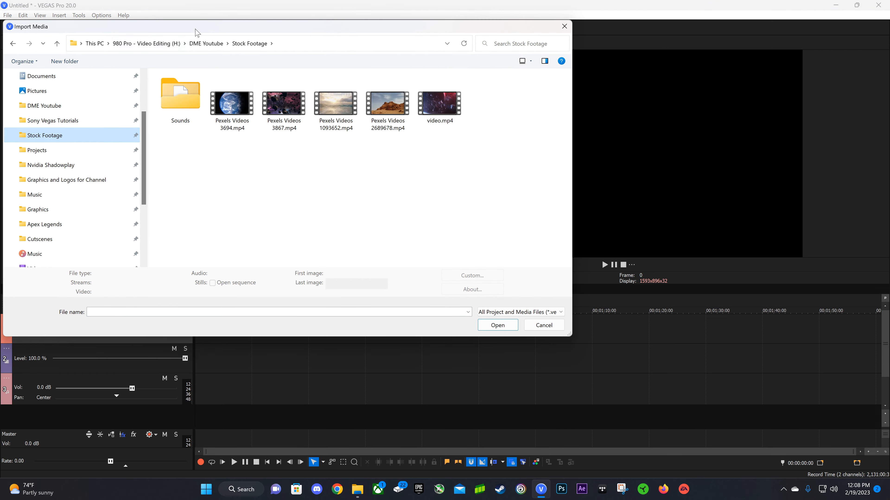
pyautogui.moveTo(198, 33); pyautogui.dragTo(345, 119)
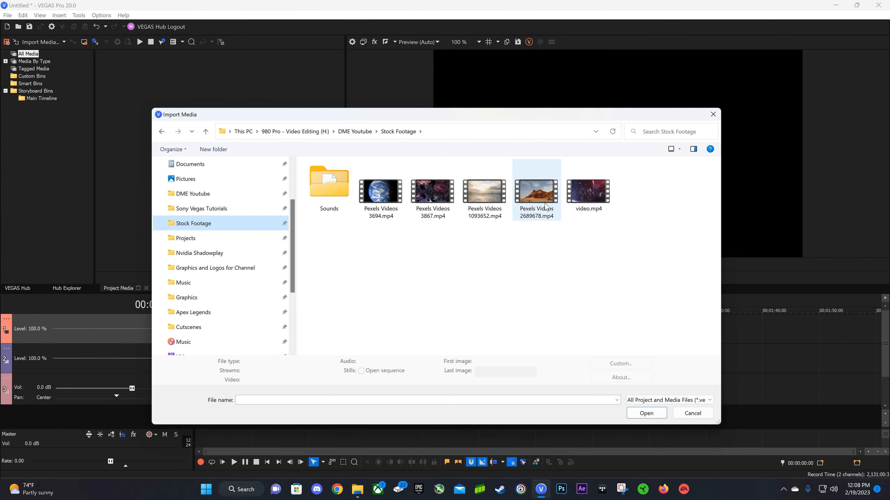
pyautogui.moveTo(542, 256); pyautogui.dragTo(480, 189)
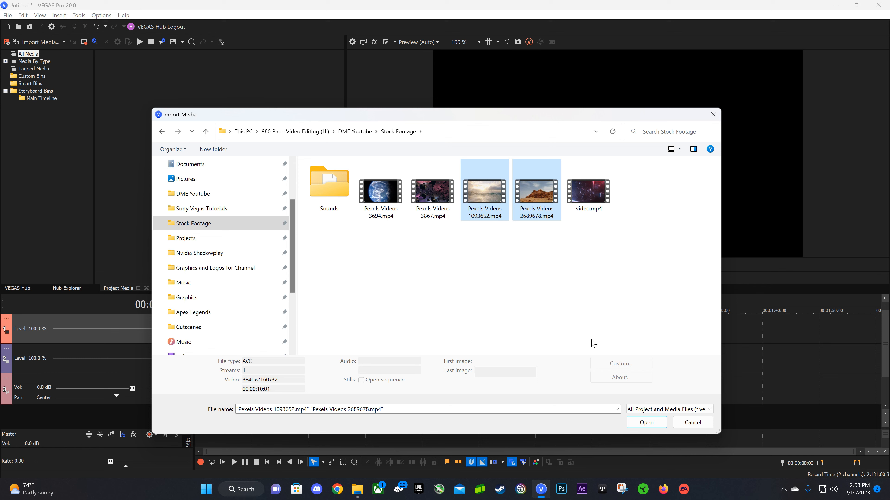
pyautogui.click(644, 423)
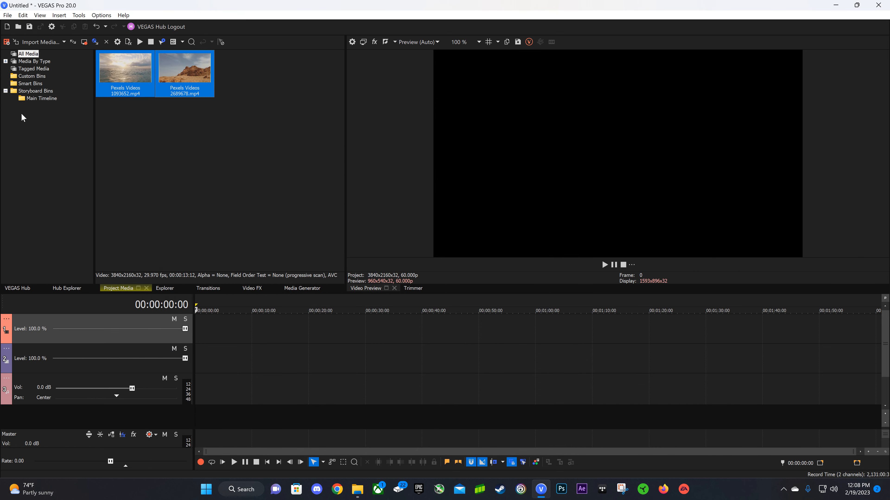
# Import the ocean-waves-112906.mp3 audio file from the Stock Footage folder's Sounds subfolder
pyautogui.click(38, 42)
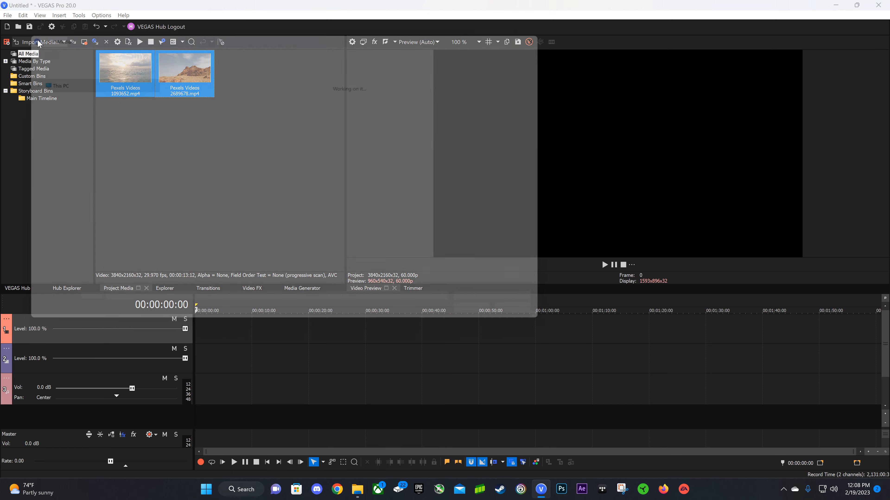
pyautogui.doubleClick(176, 105)
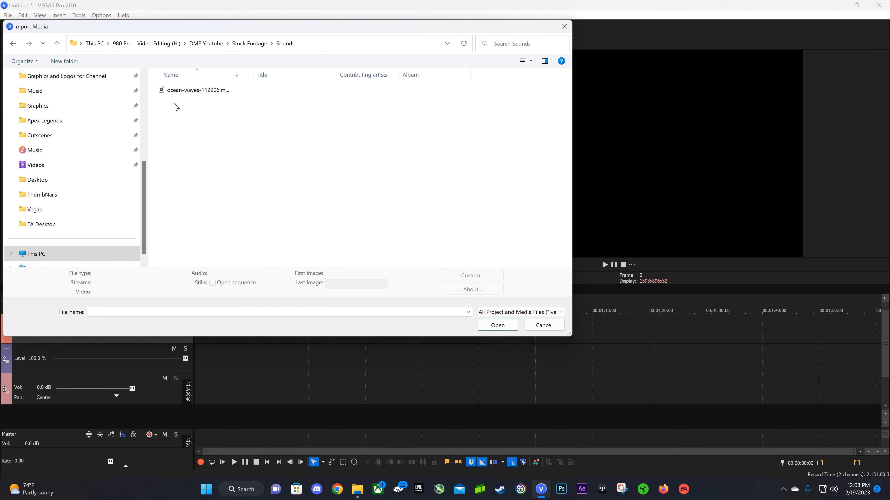
pyautogui.doubleClick(189, 92)
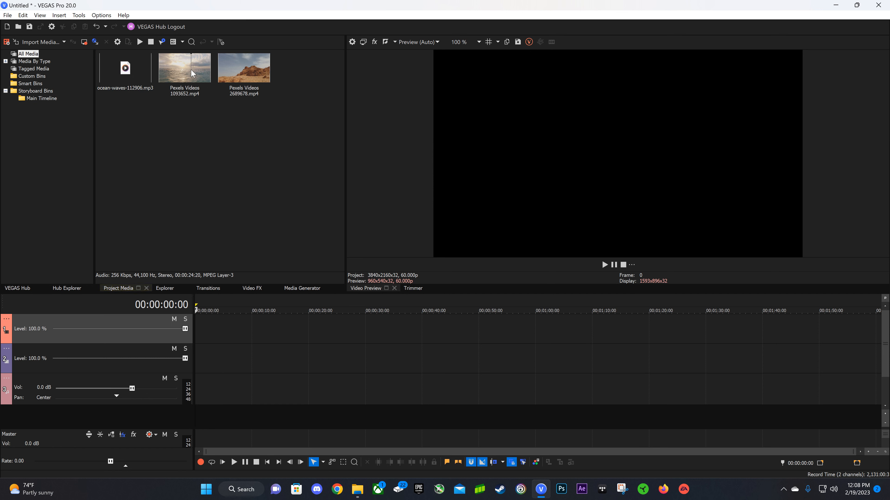
# Place Pexels Videos 1093652.mp4 at the start of the uppermost video track without matching the project settings to the media
pyautogui.moveTo(188, 72); pyautogui.dragTo(196, 329)
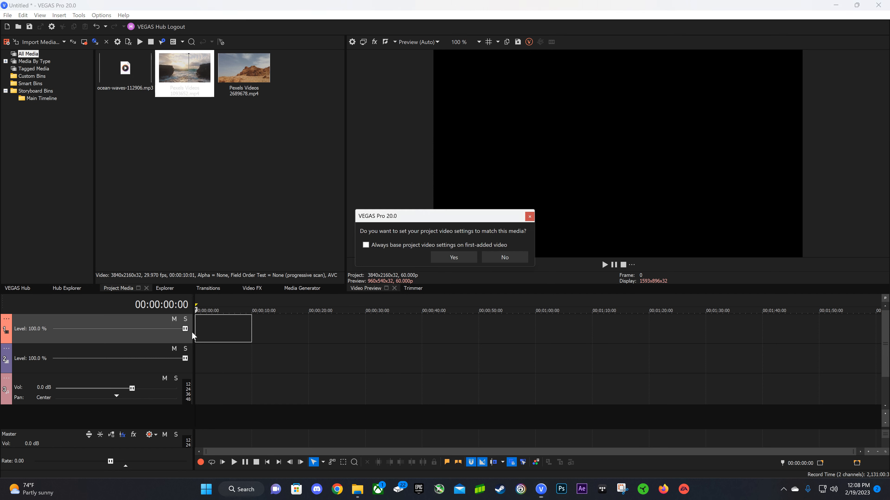
pyautogui.click(505, 257)
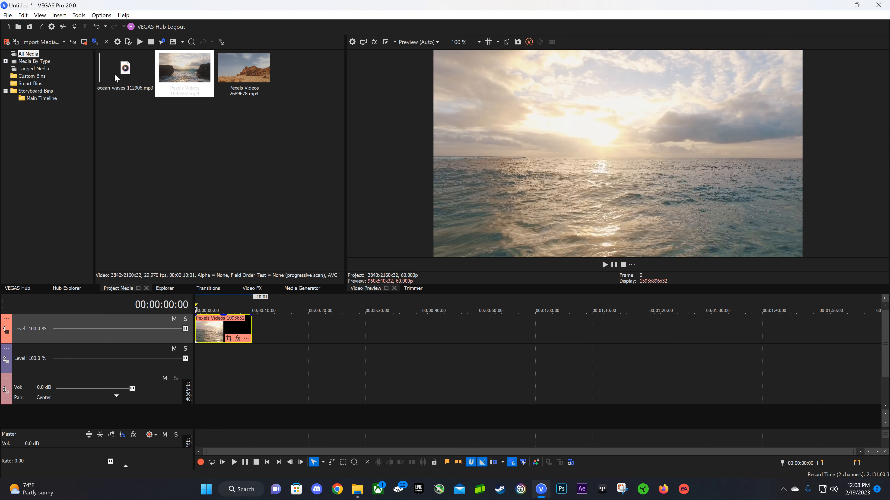
# Place ocean-waves-112906.mp3 at the start of the audio track and trim its end to match the video clip's end
pyautogui.moveTo(116, 77); pyautogui.dragTo(195, 393)
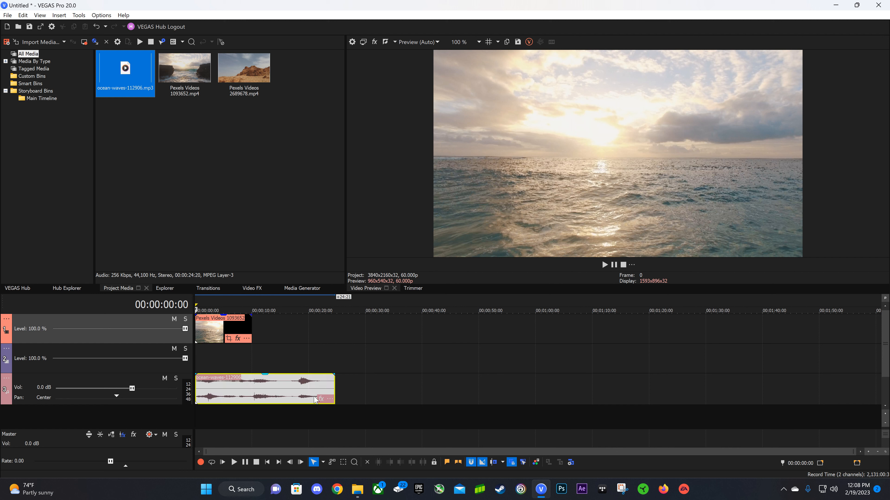
pyautogui.moveTo(334, 378); pyautogui.dragTo(251, 378)
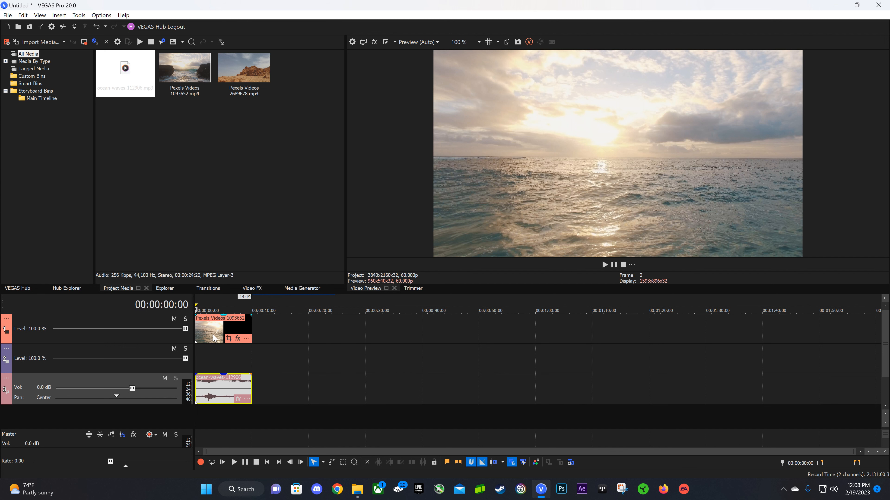
pyautogui.click(212, 360)
pyautogui.scroll(5, 251, 372)
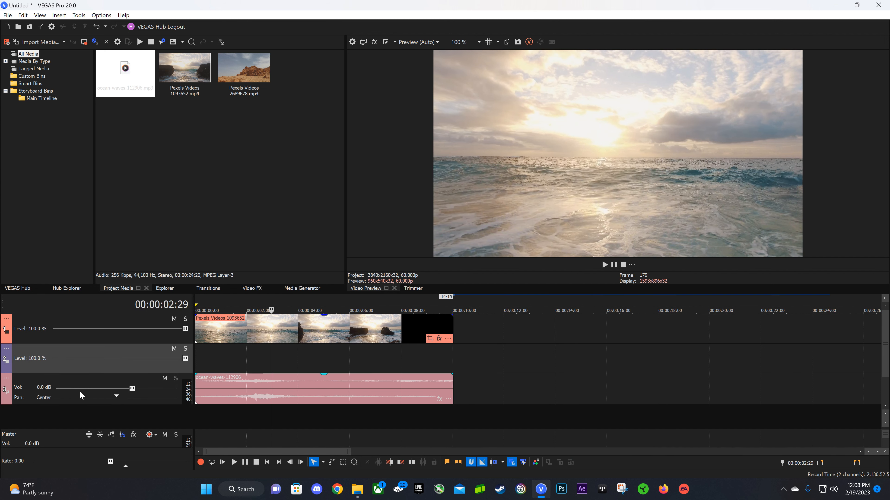
# Mute the audio track
pyautogui.click(55, 386)
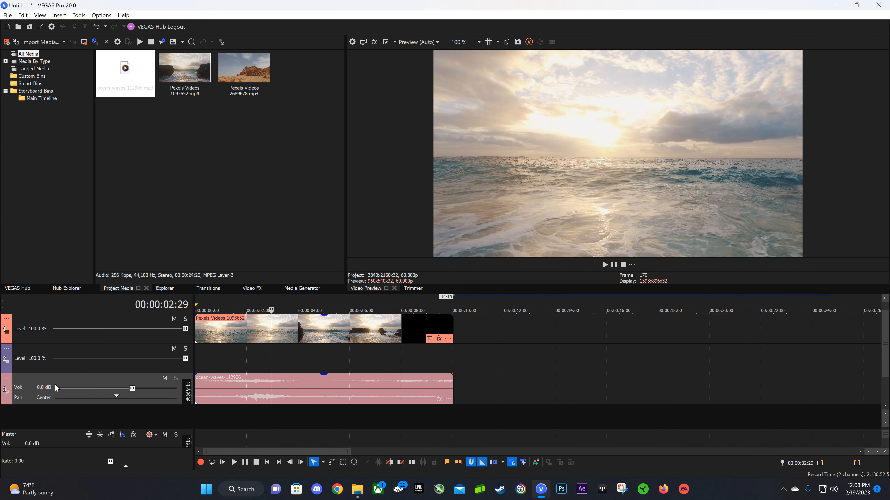
pyautogui.click(165, 379)
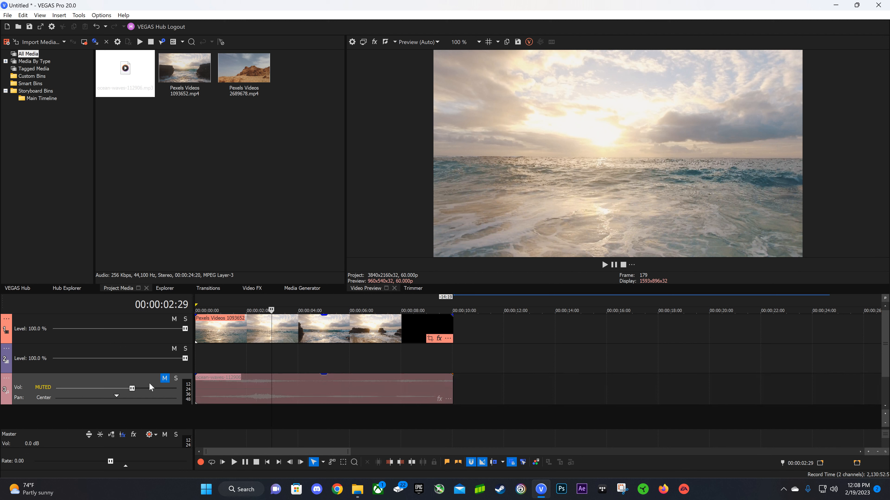
pyautogui.scroll(-4, 304, 403)
pyautogui.scroll(3, 303, 403)
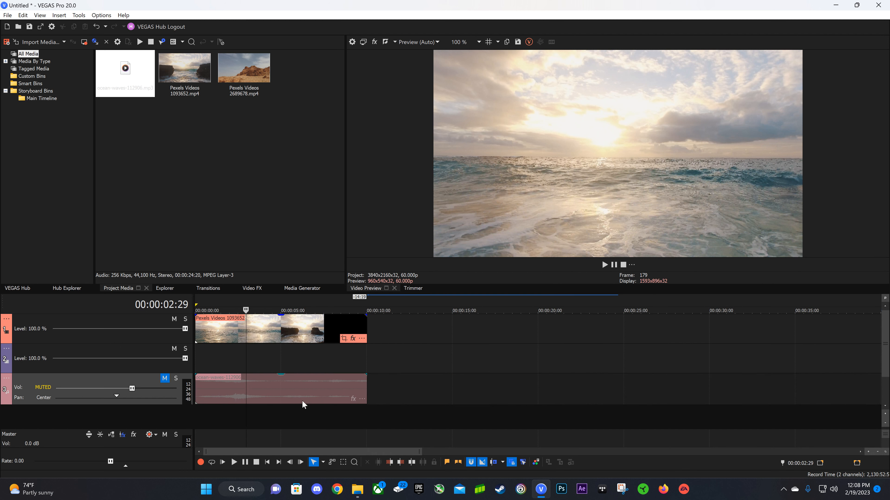
pyautogui.click(212, 390)
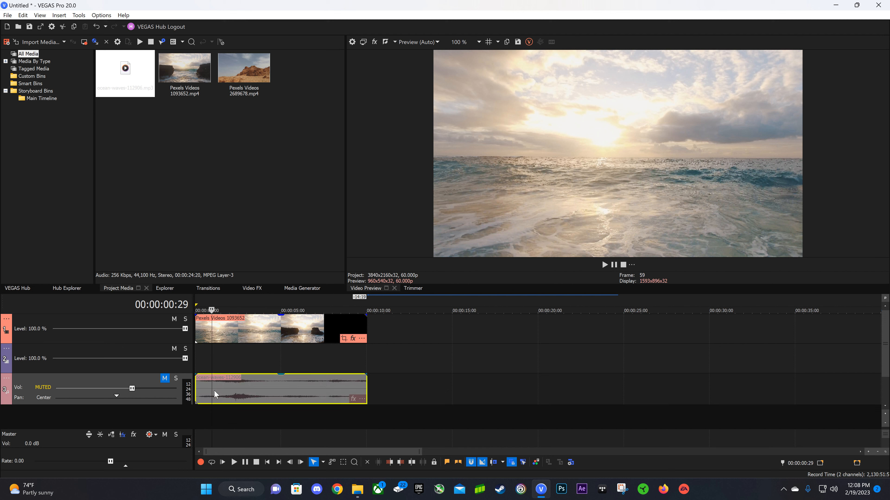
pyautogui.click(267, 404)
pyautogui.scroll(3, 267, 404)
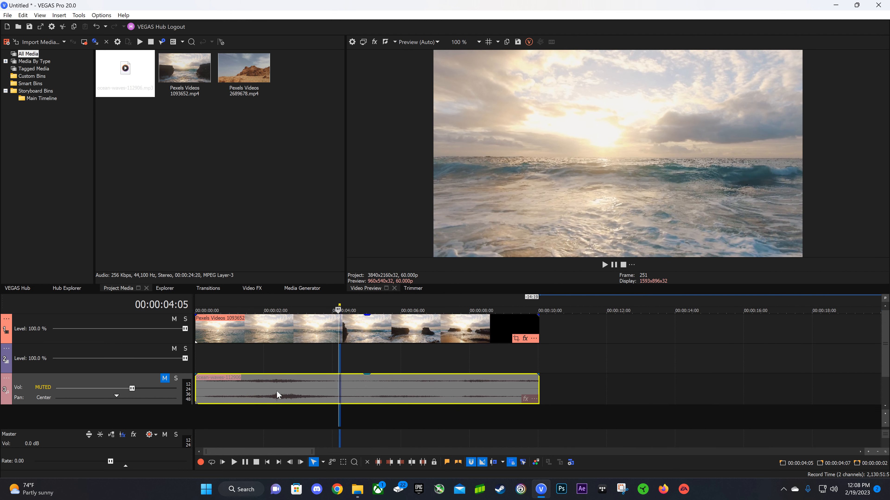
pyautogui.scroll(-3, 267, 398)
pyautogui.scroll(2, 264, 389)
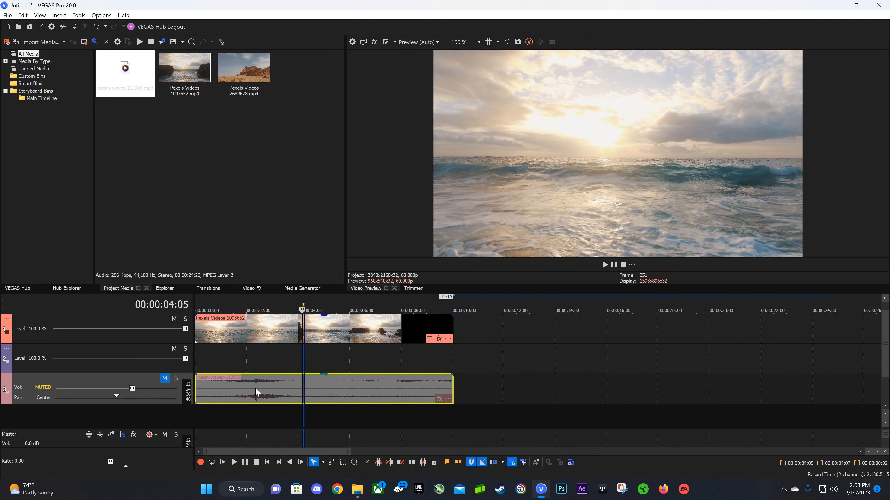
pyautogui.click(281, 359)
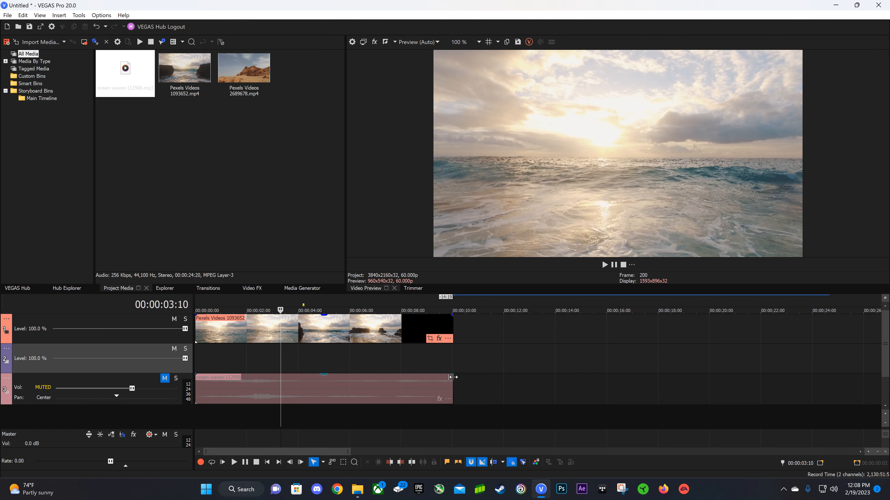
# Extend the ocean-waves audio event to about 15 seconds and shift it to start at the 2-second mark
pyautogui.moveTo(452, 380); pyautogui.dragTo(576, 380)
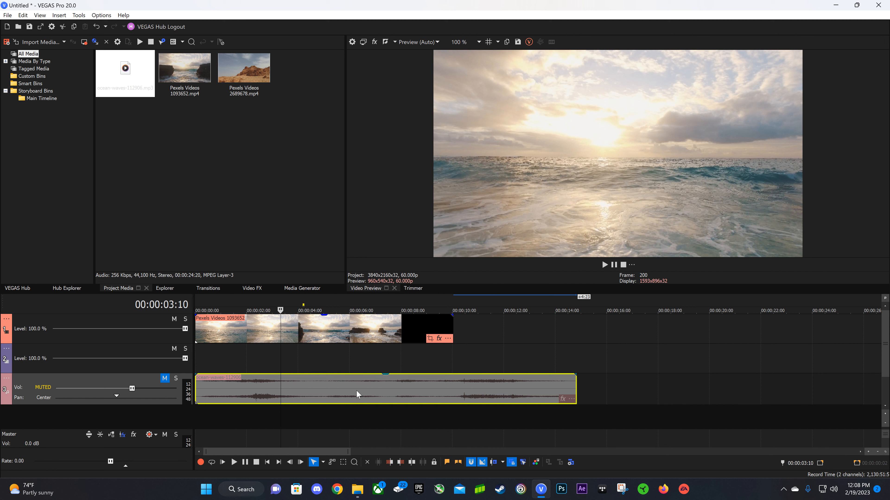
pyautogui.moveTo(356, 391); pyautogui.dragTo(390, 396)
pyautogui.click(336, 390)
pyautogui.click(256, 371)
pyautogui.click(332, 396)
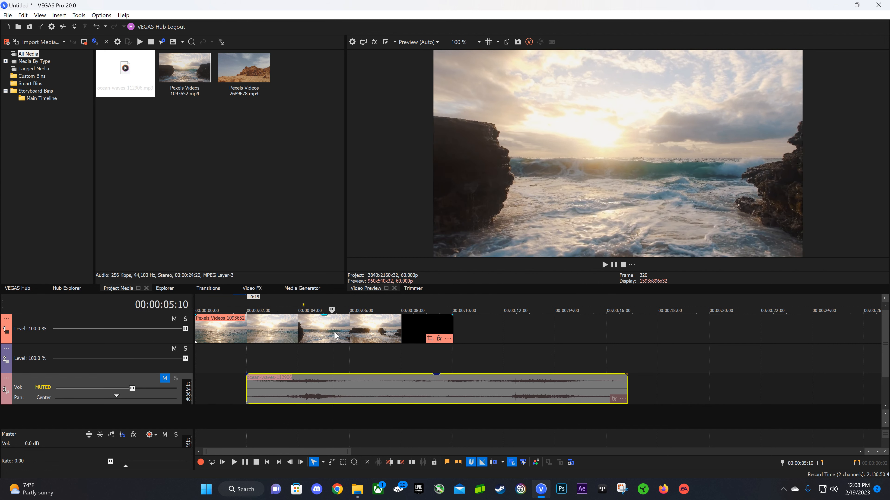
pyautogui.click(272, 346)
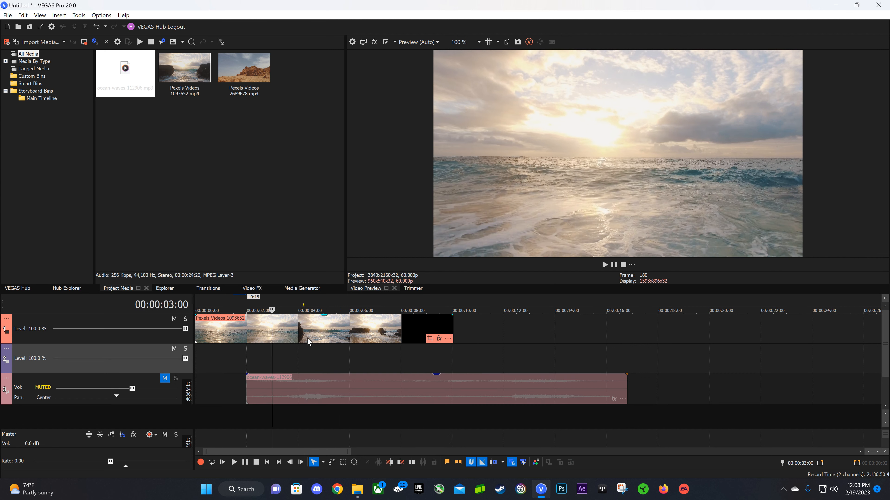
# Move the ocean-waves audio event back to the timeline start and trim its end to the video clip's end
pyautogui.moveTo(492, 388); pyautogui.dragTo(440, 389)
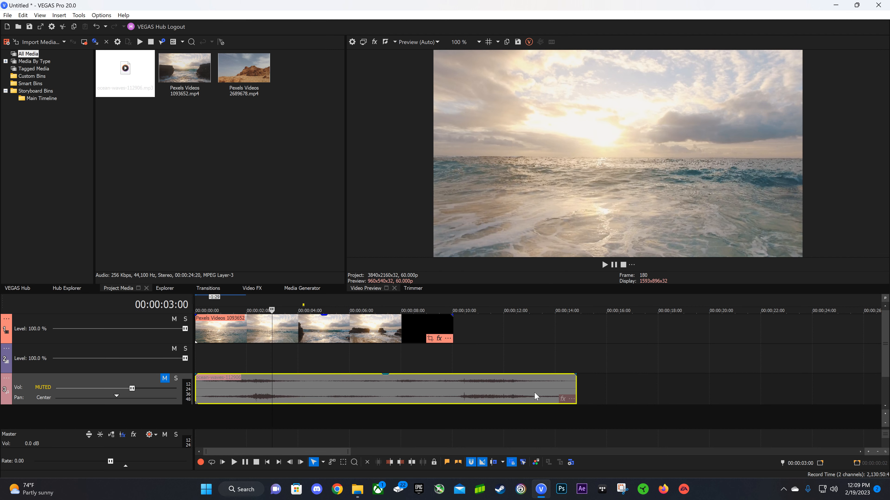
pyautogui.moveTo(576, 382); pyautogui.dragTo(449, 383)
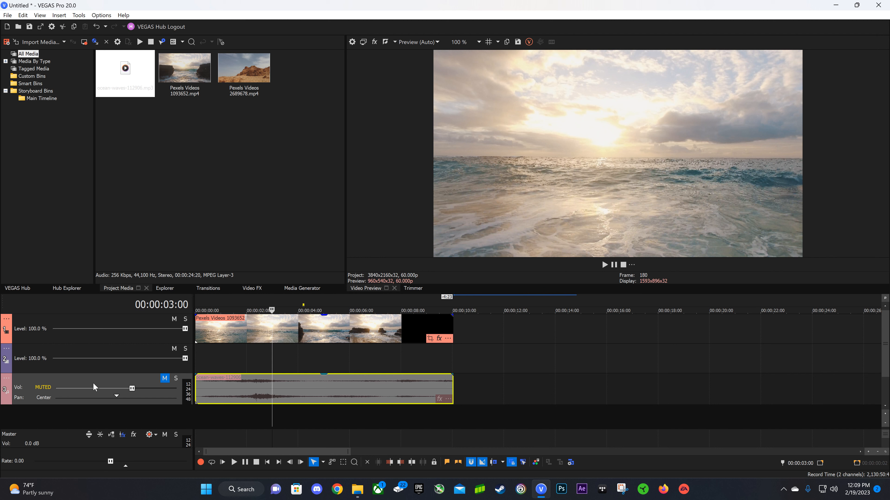
# Mute the uppermost video track to check its effect on the preview, and unmute it again
pyautogui.click(164, 378)
pyautogui.click(174, 320)
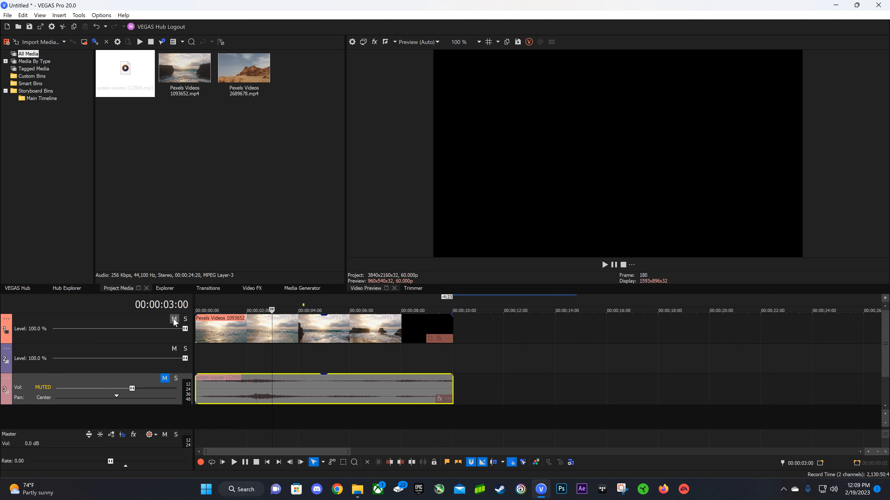
pyautogui.click(268, 356)
pyautogui.scroll(-2, 260, 349)
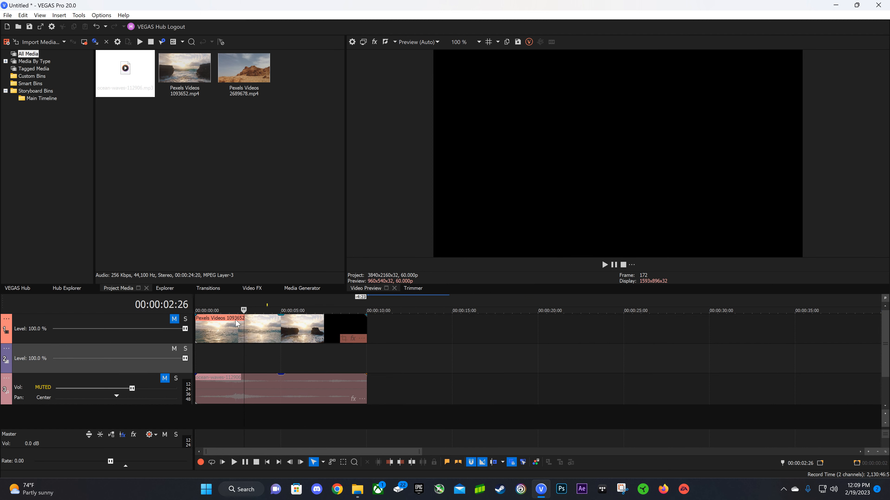
pyautogui.click(175, 320)
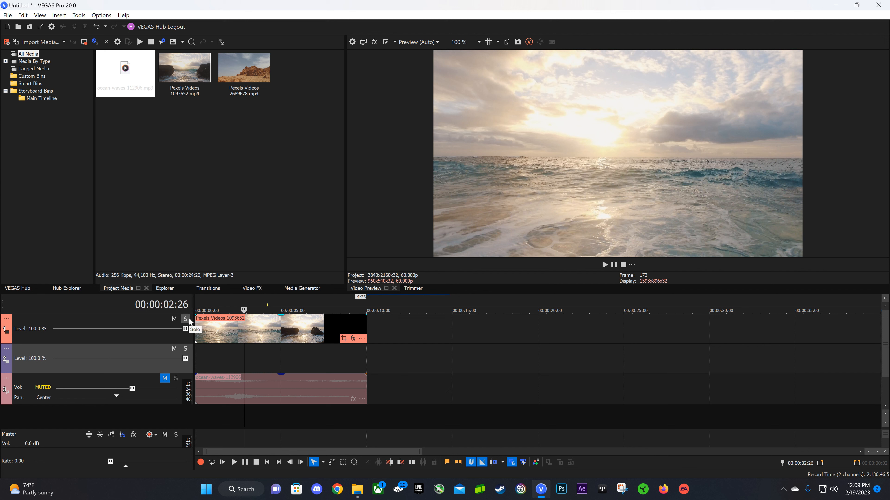
# Place Pexels Videos 2689678.mp4 at the start of the second video track and trim its end to match the clip above
pyautogui.click(248, 80)
pyautogui.moveTo(249, 81); pyautogui.dragTo(193, 361)
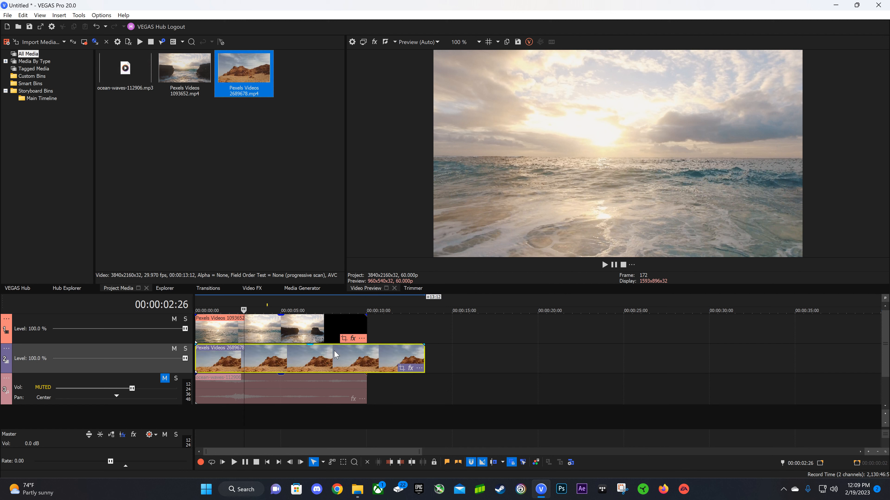
pyautogui.moveTo(424, 347); pyautogui.dragTo(367, 348)
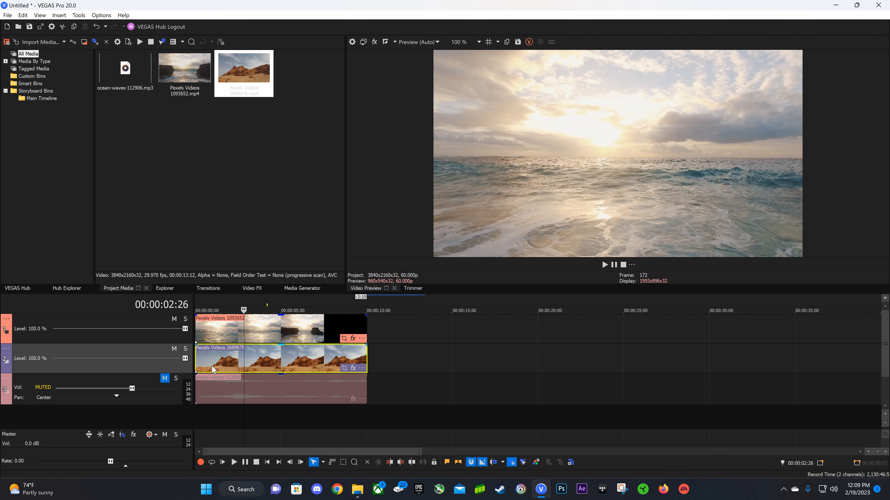
pyautogui.click(253, 340)
pyautogui.click(284, 333)
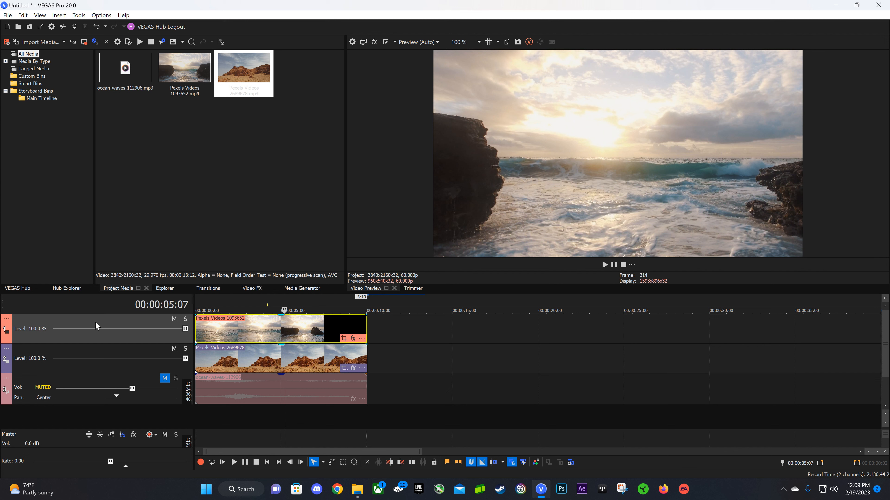
# Swap the order of the two video tracks to compare the preview, and restore the original order
pyautogui.moveTo(87, 370); pyautogui.dragTo(85, 369)
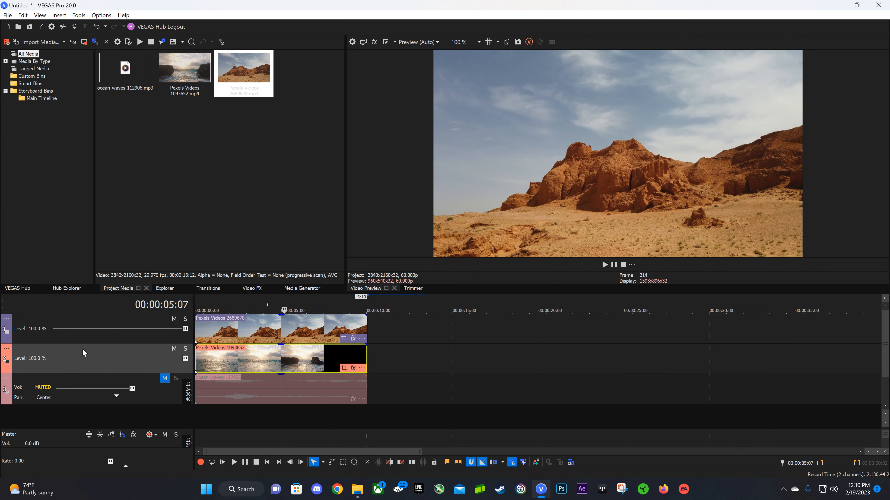
pyautogui.moveTo(78, 355); pyautogui.dragTo(75, 324)
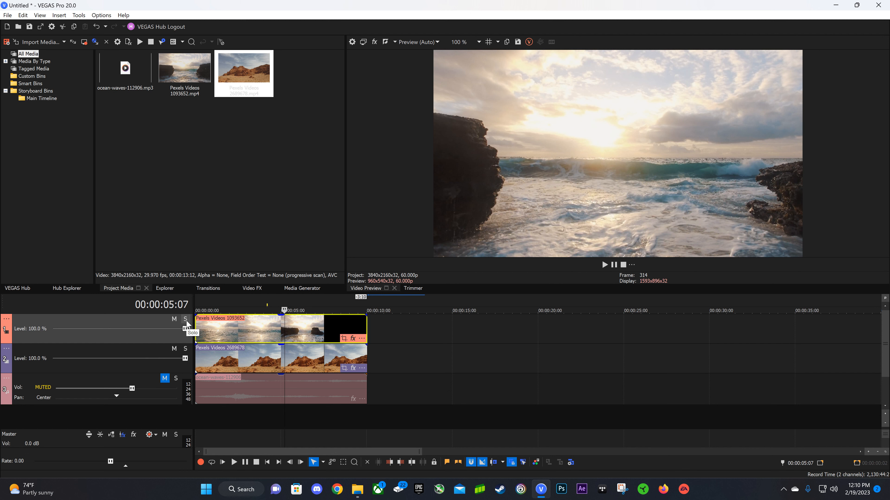
# Solo the second video track, release it, and solo the first video track instead
pyautogui.click(185, 352)
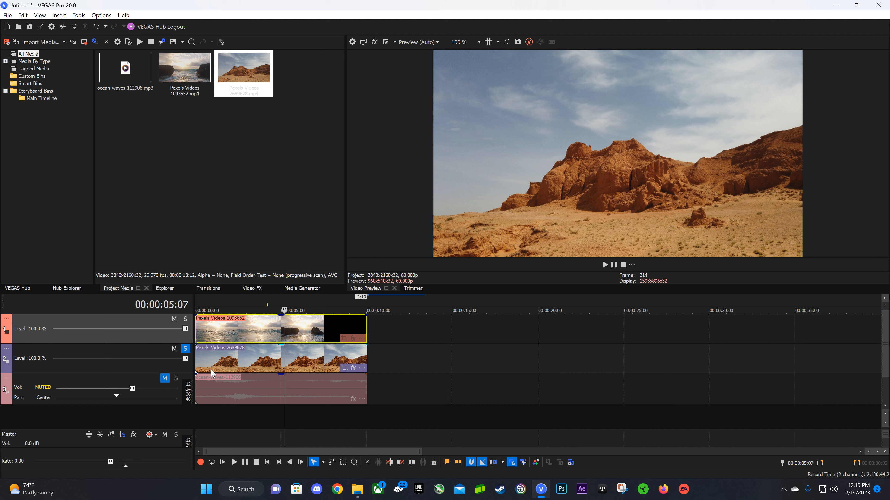
pyautogui.click(185, 349)
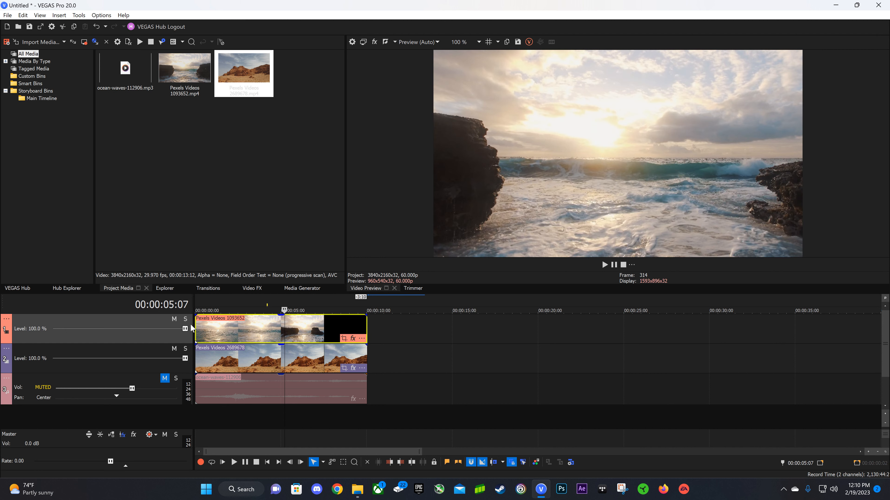
pyautogui.click(186, 320)
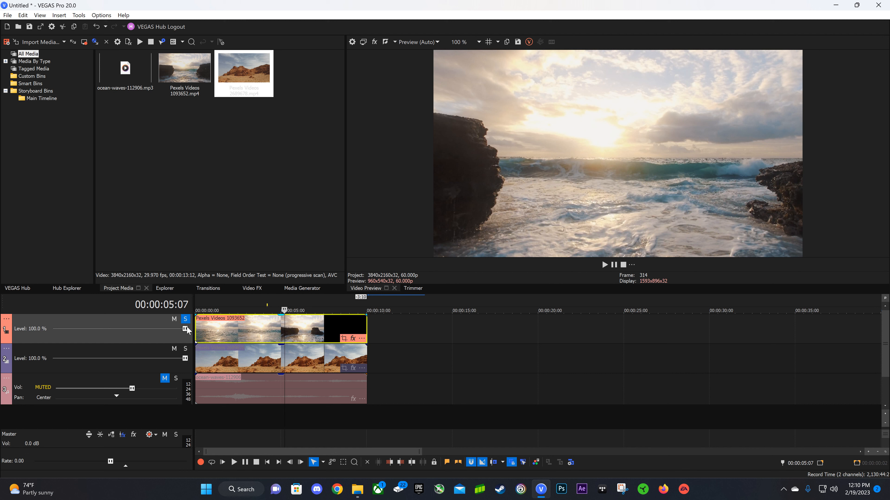
pyautogui.click(88, 355)
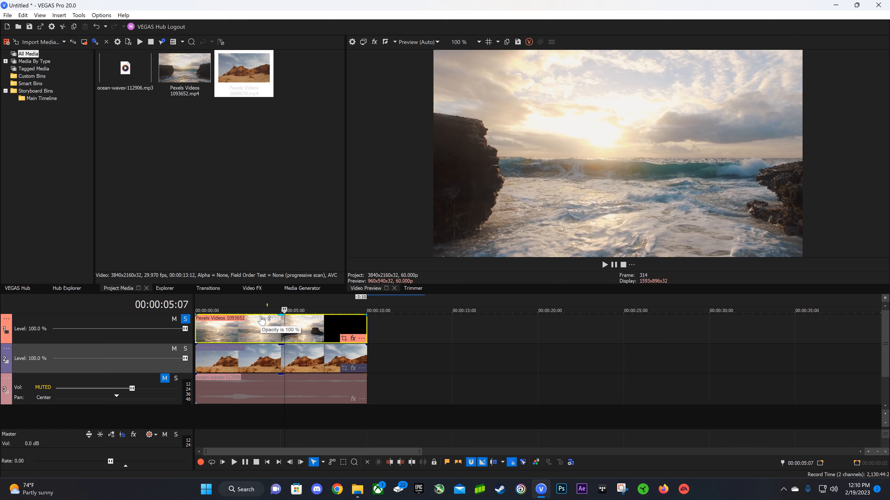
# Lower the first track's clip opacity to 32%, unsolo its track to check the blend, and restore the opacity to 100%
pyautogui.moveTo(261, 319); pyautogui.dragTo(259, 339)
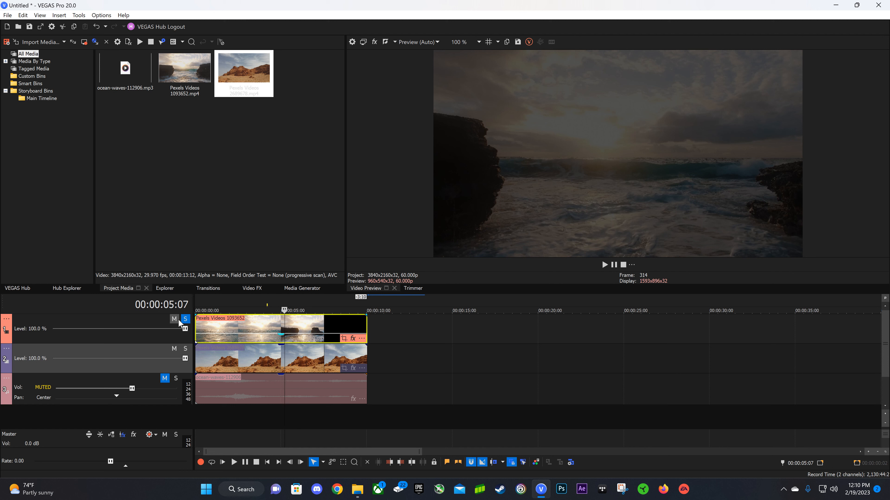
pyautogui.click(186, 320)
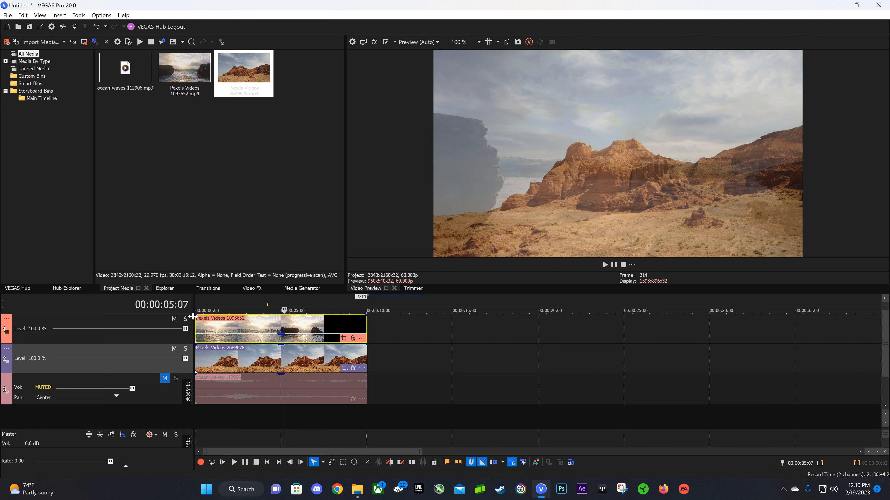
pyautogui.click(232, 360)
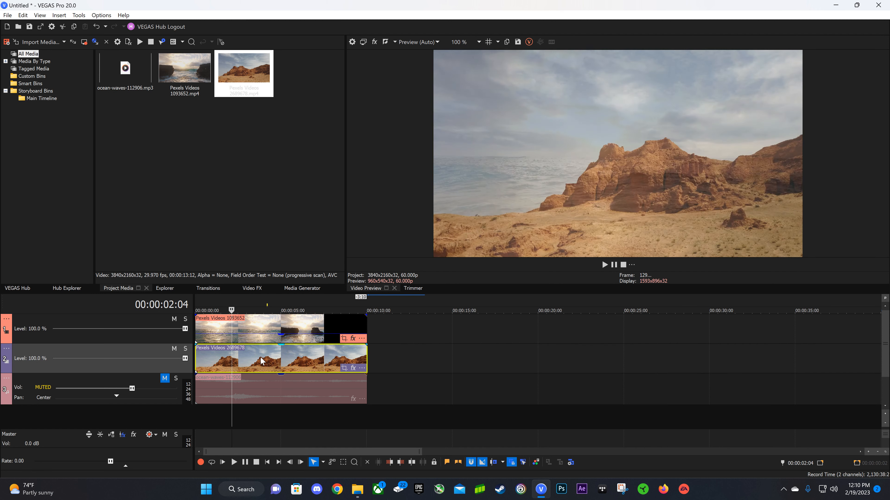
pyautogui.click(270, 362)
pyautogui.click(303, 363)
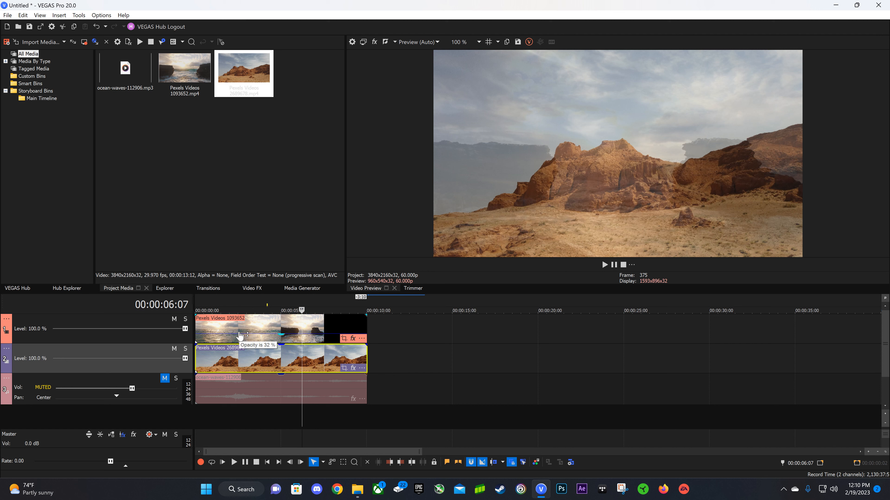
pyautogui.moveTo(240, 336); pyautogui.dragTo(240, 299)
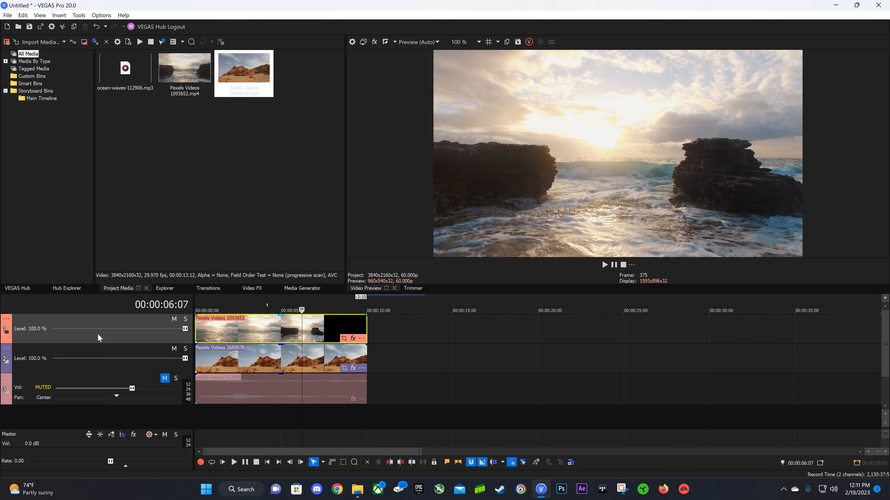
# Pan the muted ocean-waves audio track to 50% left
pyautogui.click(35, 383)
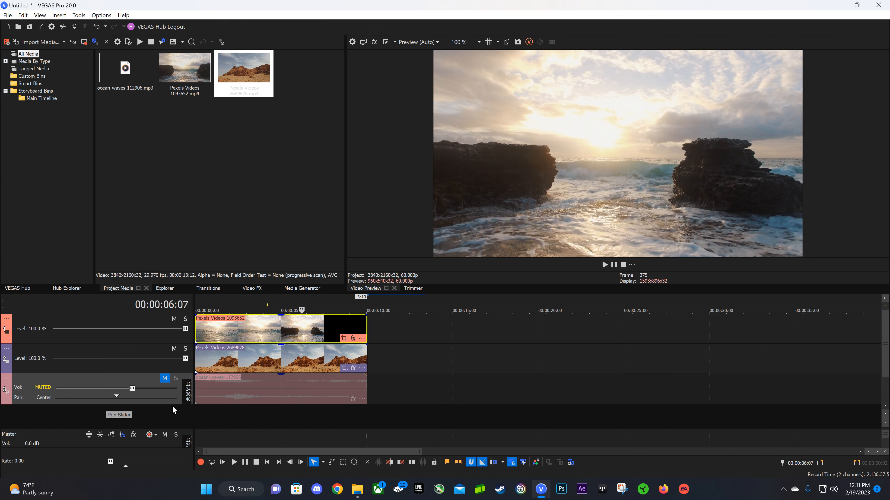
pyautogui.click(225, 409)
pyautogui.click(241, 396)
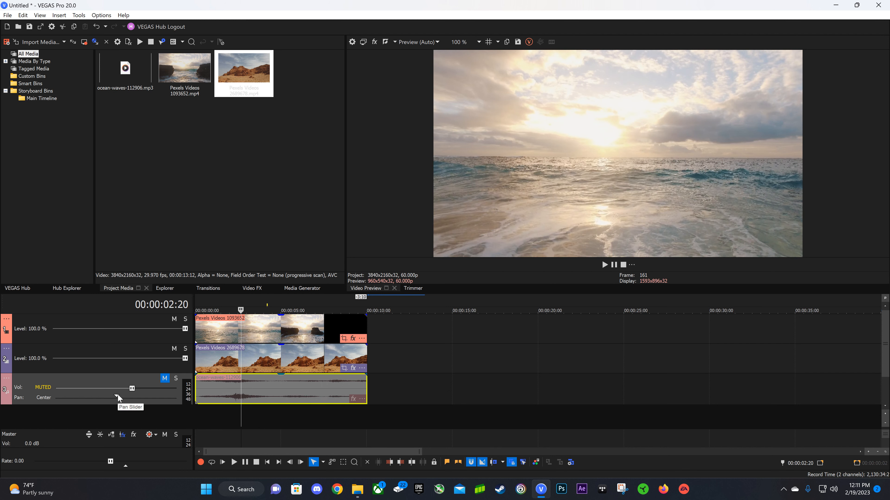
pyautogui.moveTo(115, 395); pyautogui.dragTo(1, 400)
pyautogui.moveTo(56, 397); pyautogui.dragTo(75, 398)
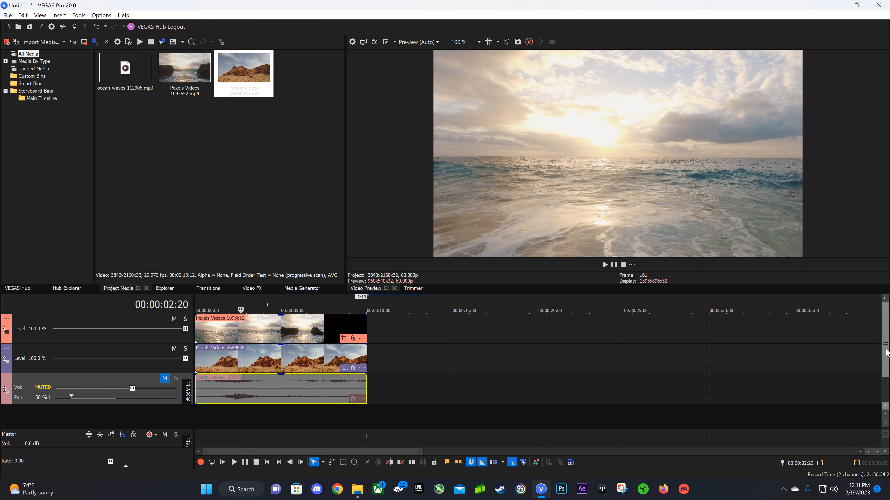
# Insert an audio track above the muted one and place a copy of the ocean-waves event on it, starting where the video clips end
pyautogui.rightClick(61, 383)
pyautogui.click(89, 213)
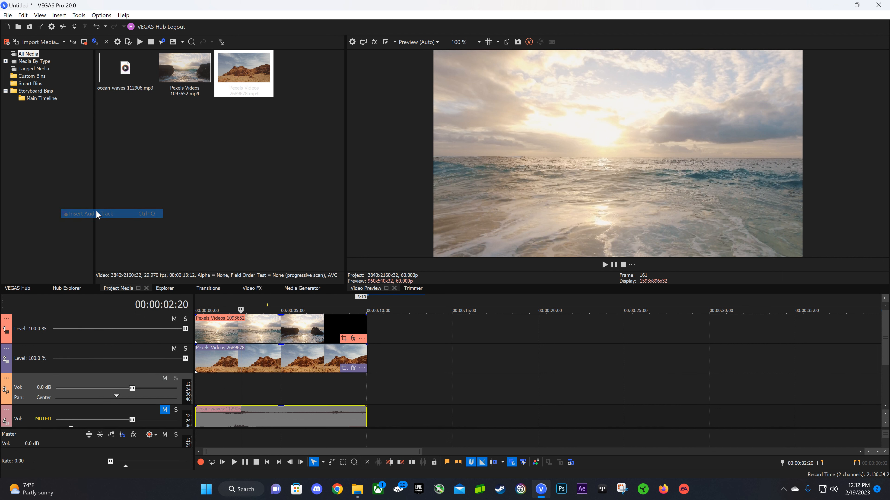
pyautogui.click(265, 419)
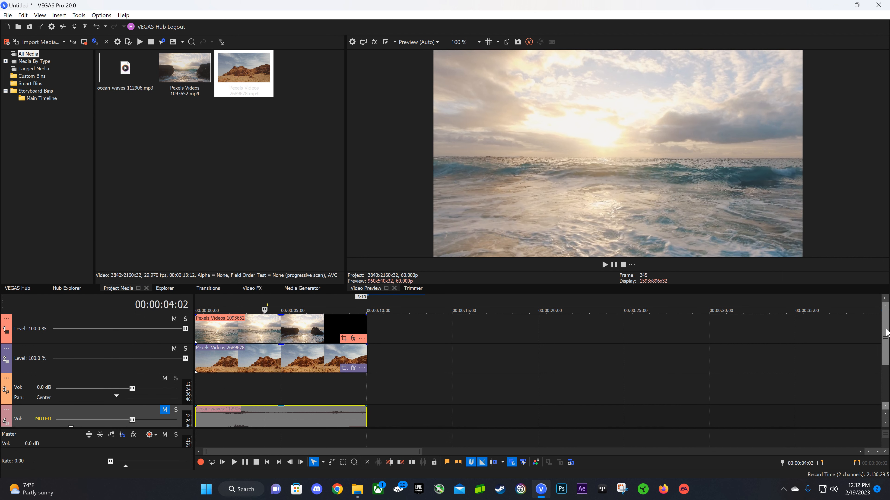
pyautogui.scroll(-1, 756, 335)
pyautogui.click(222, 358)
pyautogui.hotkey('ctrl', 'v')
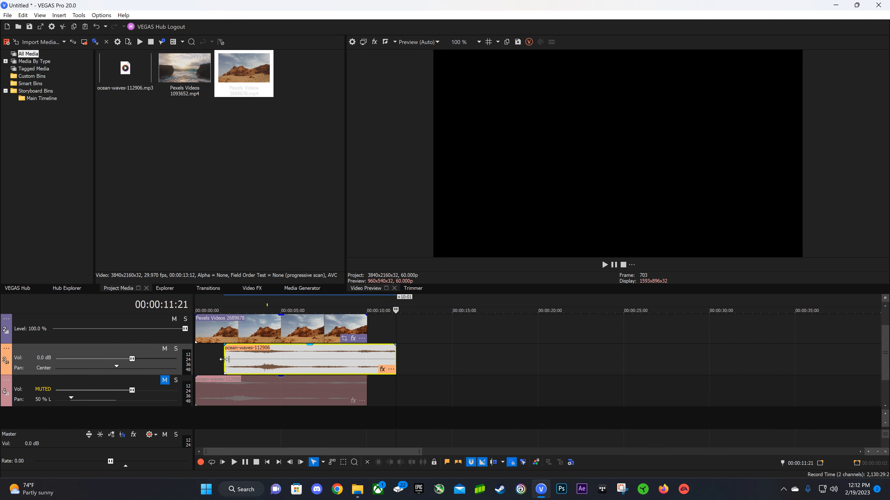
pyautogui.moveTo(302, 367); pyautogui.dragTo(445, 366)
pyautogui.scroll(1, 567, 330)
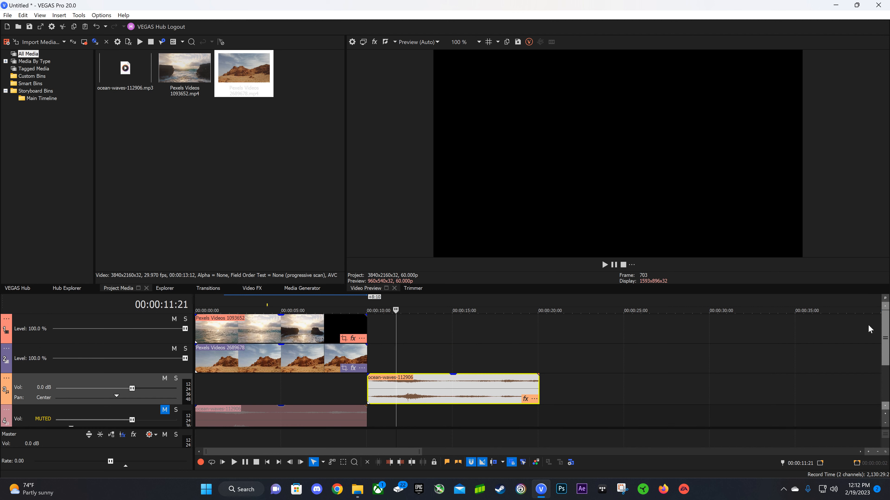
# Enlarge the timeline area until all four tracks are fully shown
pyautogui.scroll(-3, 566, 330)
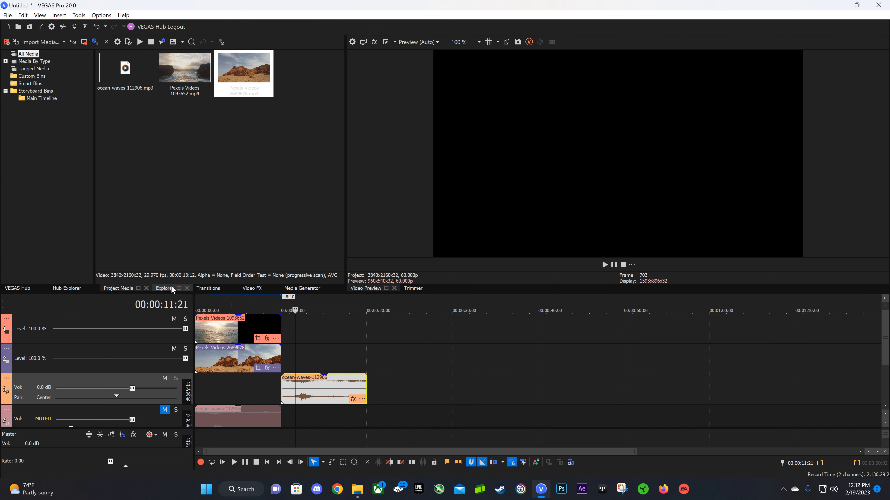
pyautogui.moveTo(143, 295); pyautogui.dragTo(130, 325)
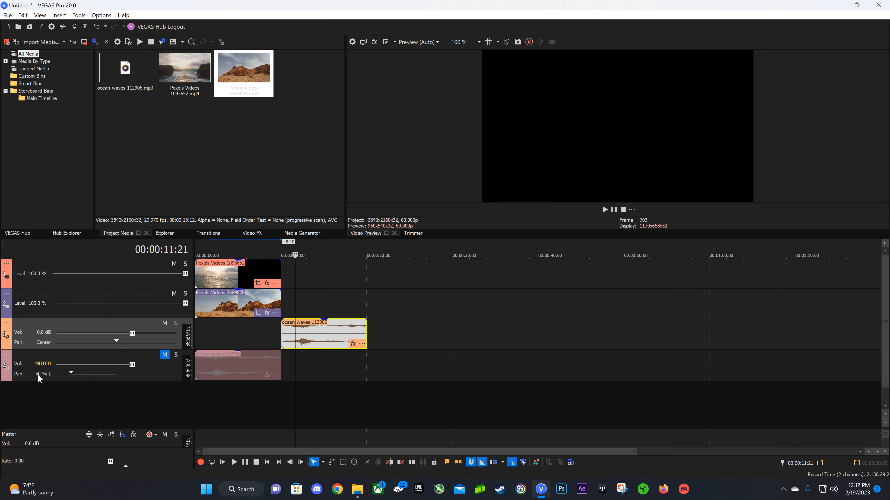
pyautogui.click(314, 346)
pyautogui.scroll(2, 350, 352)
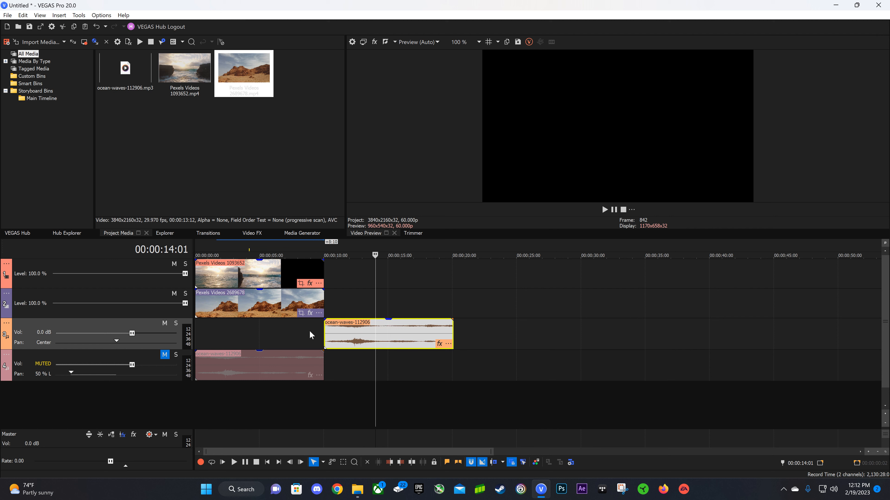
pyautogui.click(347, 340)
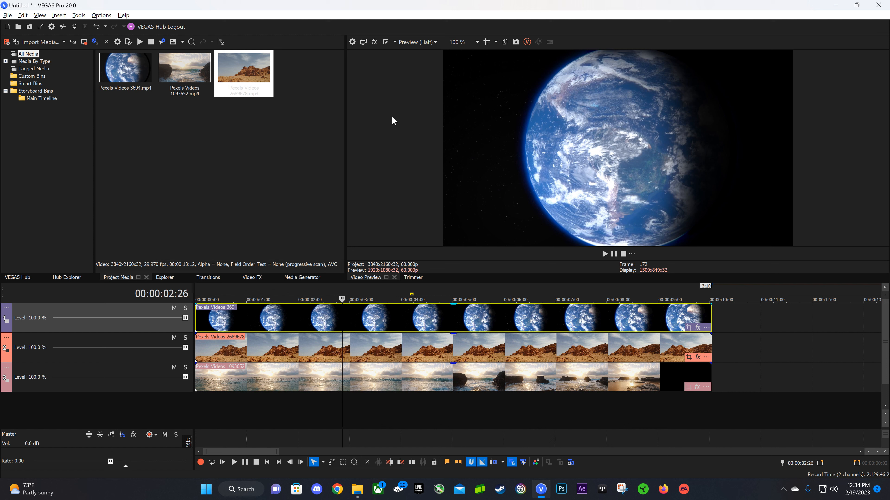
# Set the compositing mode of the Pexels Videos 3694 track to Screen and check the blend at several points
pyautogui.click(6, 310)
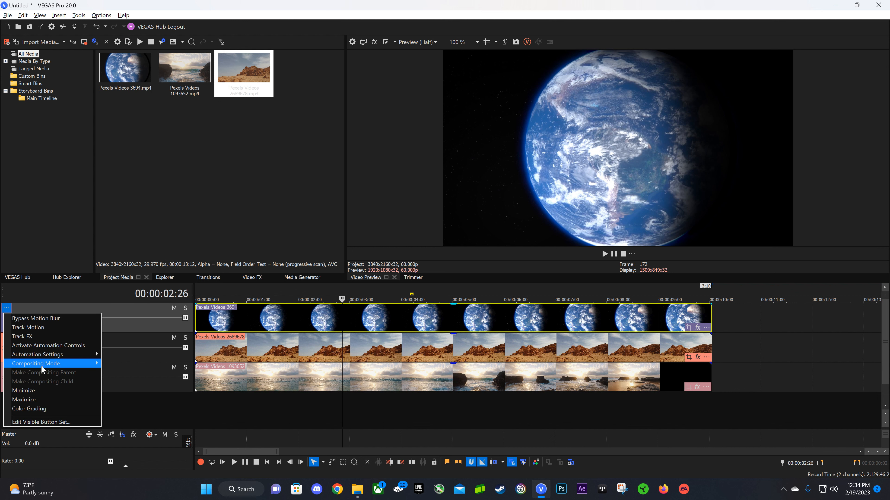
pyautogui.moveTo(41, 367)
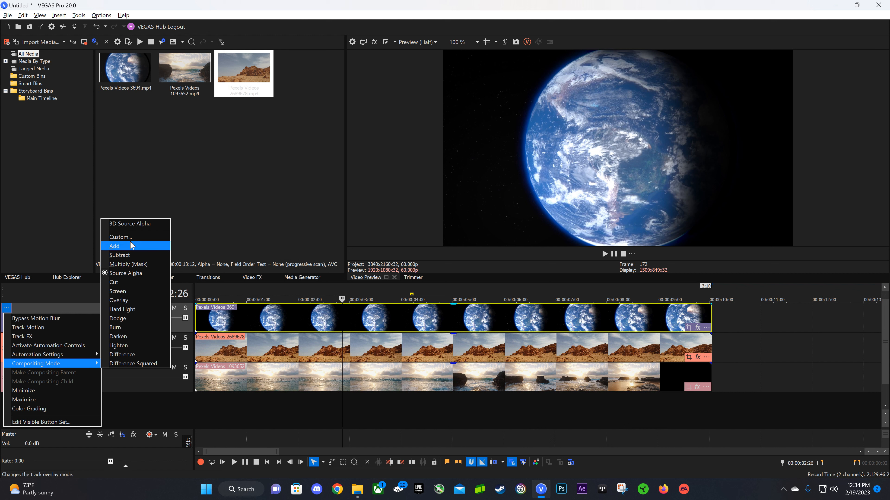
pyautogui.click(140, 292)
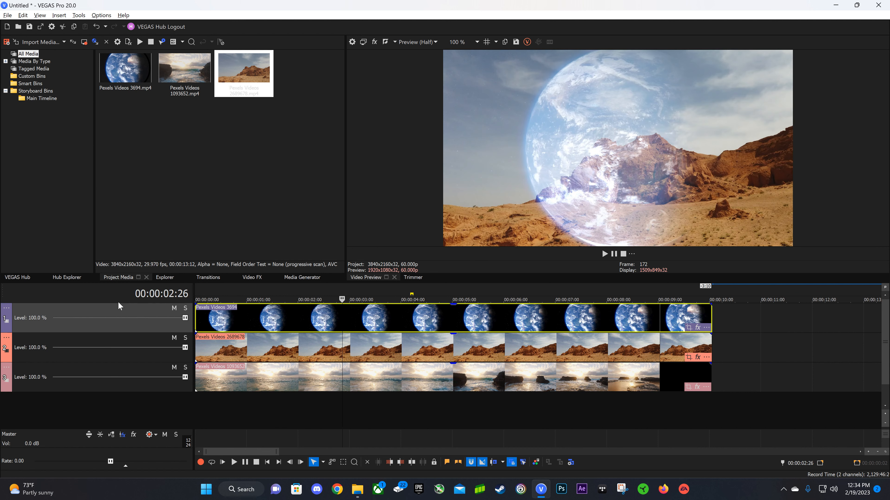
pyautogui.click(277, 400)
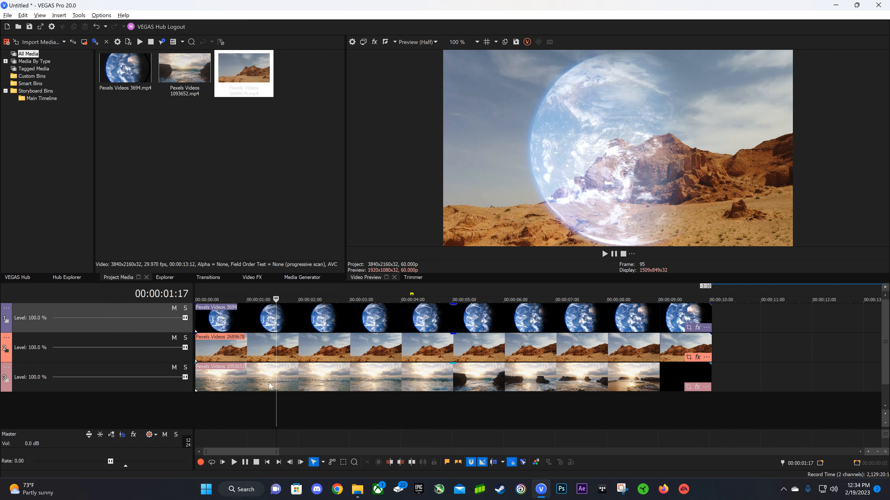
pyautogui.click(331, 401)
pyautogui.click(286, 398)
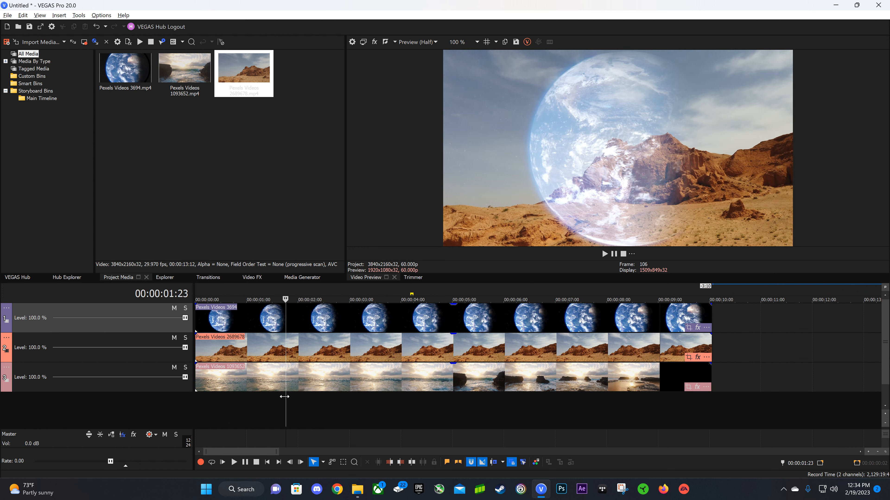
# Try the Add compositing mode on the Pexels Videos 3694 track, and set it back to Screen
pyautogui.click(6, 308)
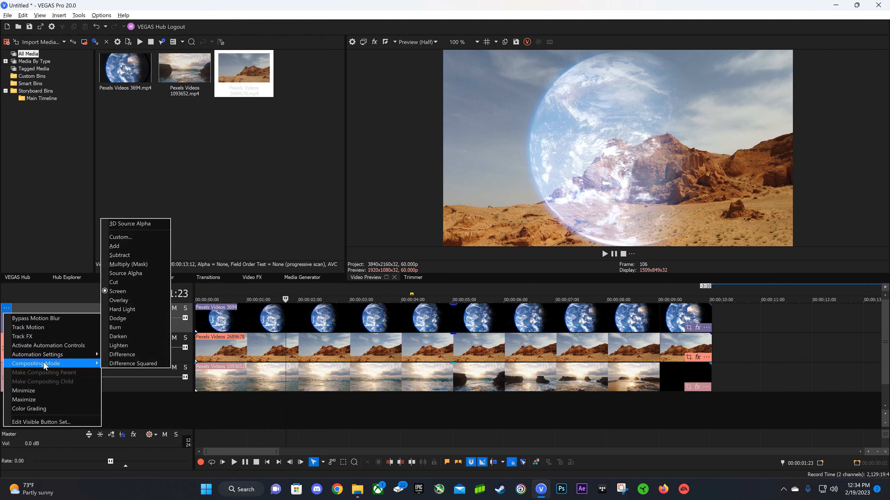
pyautogui.click(144, 247)
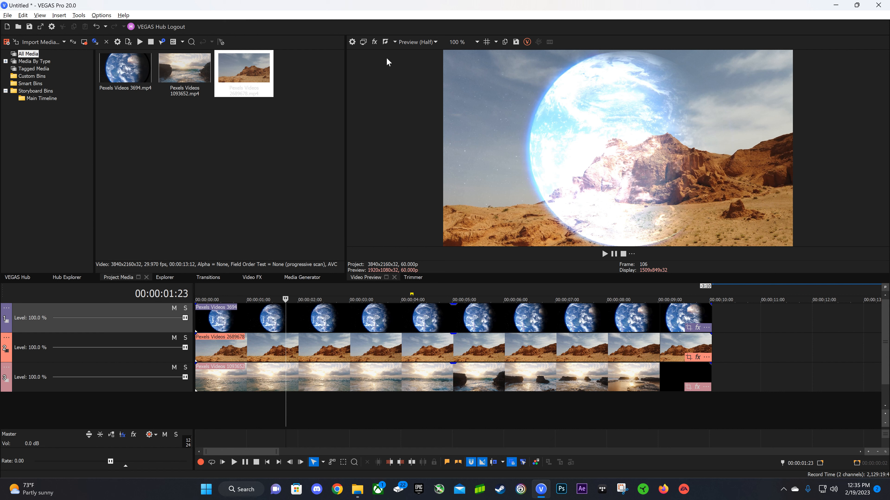
pyautogui.click(6, 309)
pyautogui.moveTo(72, 365)
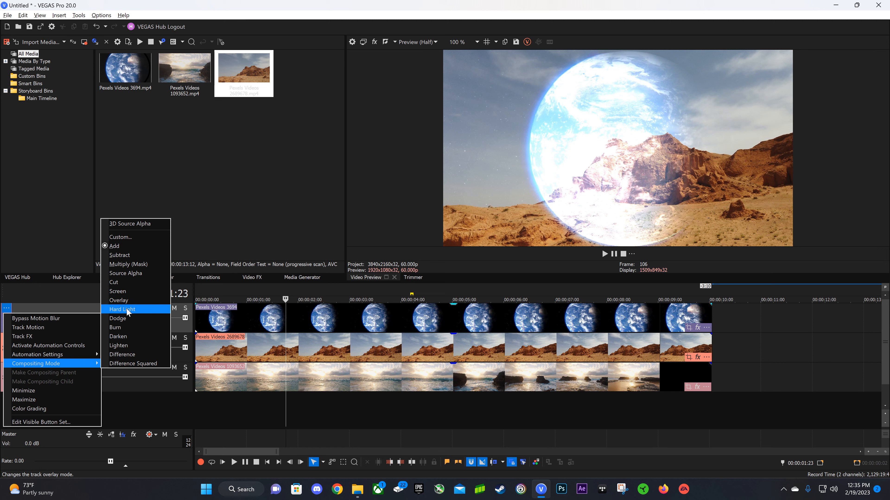
pyautogui.click(125, 292)
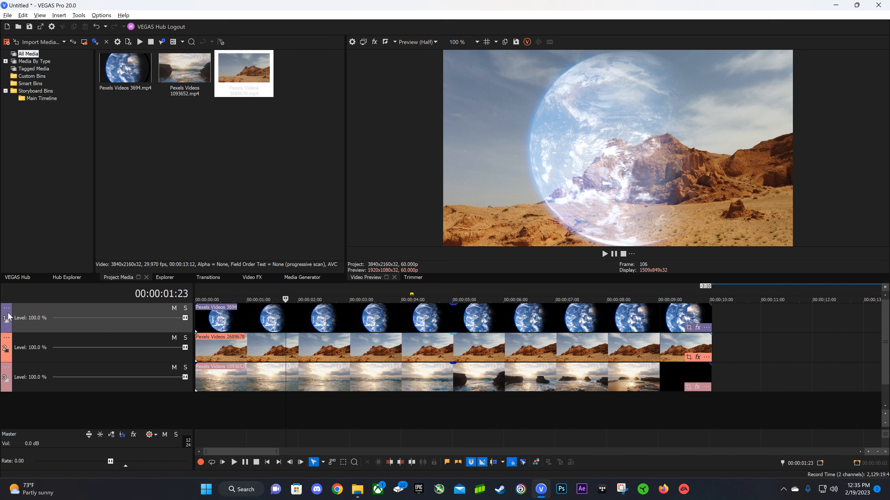
pyautogui.press('space')
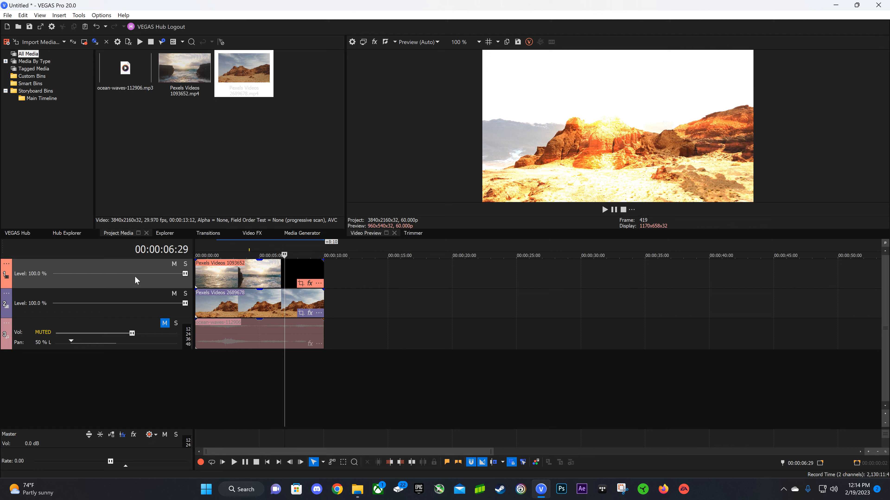
# Copy the Pexels Videos 1093652 event and paste it on the first track at about 13, 30 and 46 seconds
pyautogui.click(247, 279)
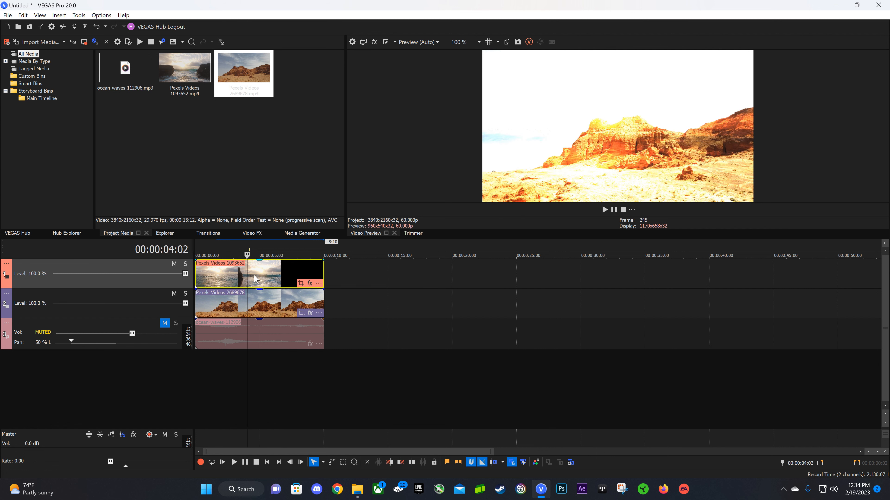
pyautogui.click(369, 268)
pyautogui.hotkey('ctrl', 'v')
pyautogui.click(579, 282)
pyautogui.hotkey('ctrl', 'v')
pyautogui.click(790, 287)
pyautogui.hotkey('ctrl', 'v')
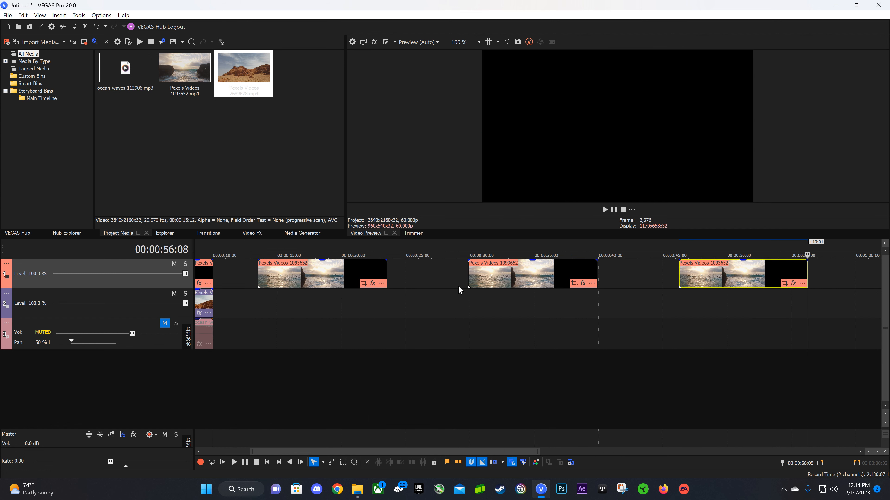
# Close the gaps on the first track by moving the three pasted Pexels Videos 1093652 events back to back after the original
pyautogui.scroll(-2, 460, 289)
pyautogui.moveTo(292, 277); pyautogui.dragTo(269, 277)
pyautogui.moveTo(399, 281); pyautogui.dragTo(338, 282)
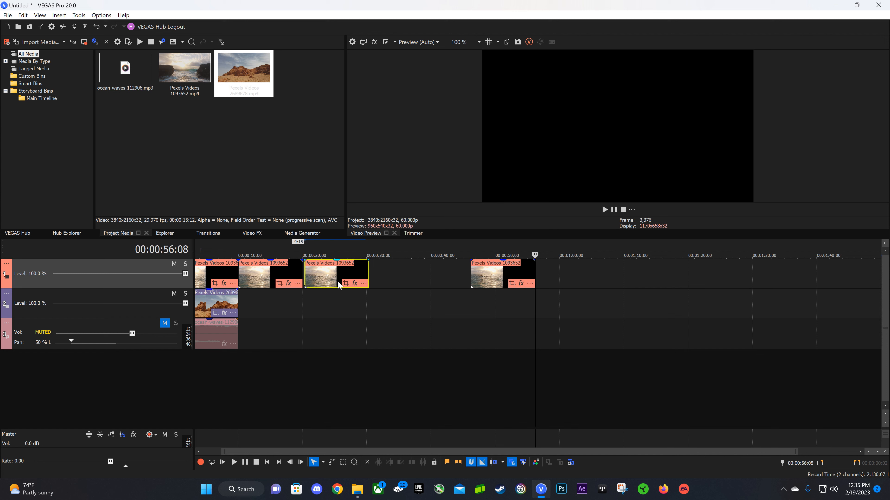
pyautogui.moveTo(507, 283); pyautogui.dragTo(403, 282)
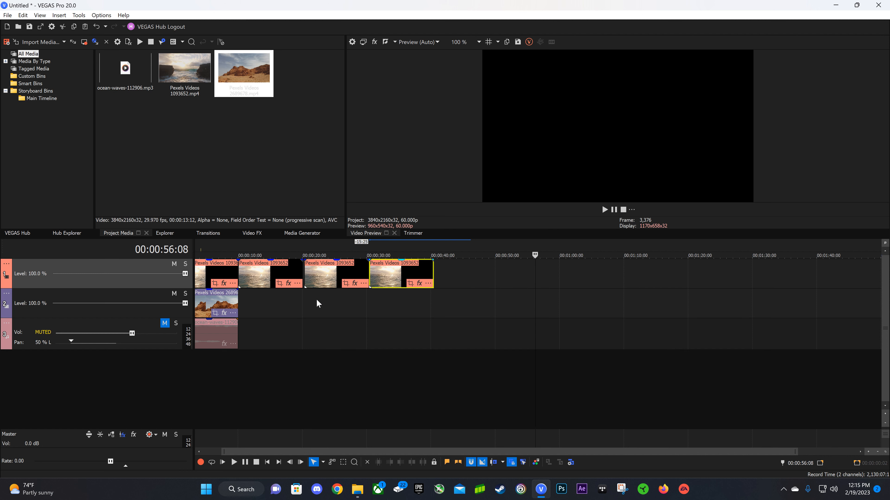
# Set the opacity level of the first video track to 50 %
pyautogui.doubleClick(35, 274)
pyautogui.write('50')
pyautogui.press('Return')
# Set the first track's compositing mode to Source Alpha and play back the blend from about 6 seconds
pyautogui.click(213, 369)
pyautogui.scroll(5, 210, 371)
pyautogui.click(7, 263)
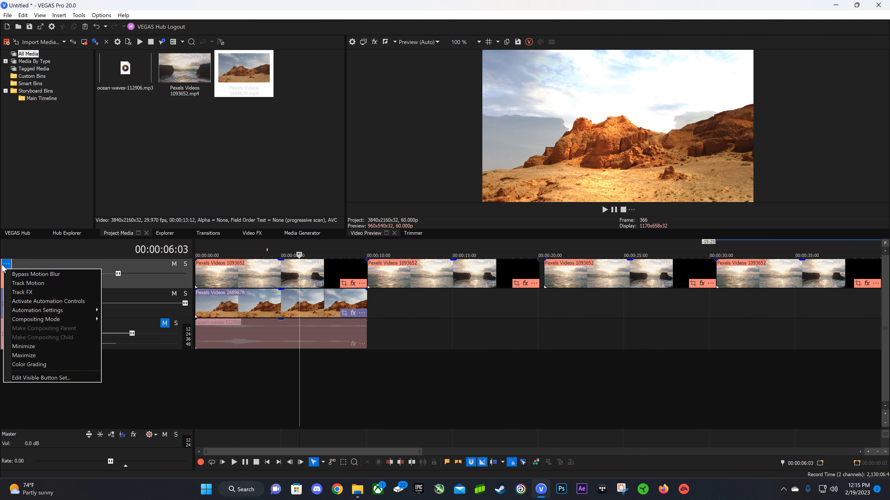
pyautogui.moveTo(41, 318)
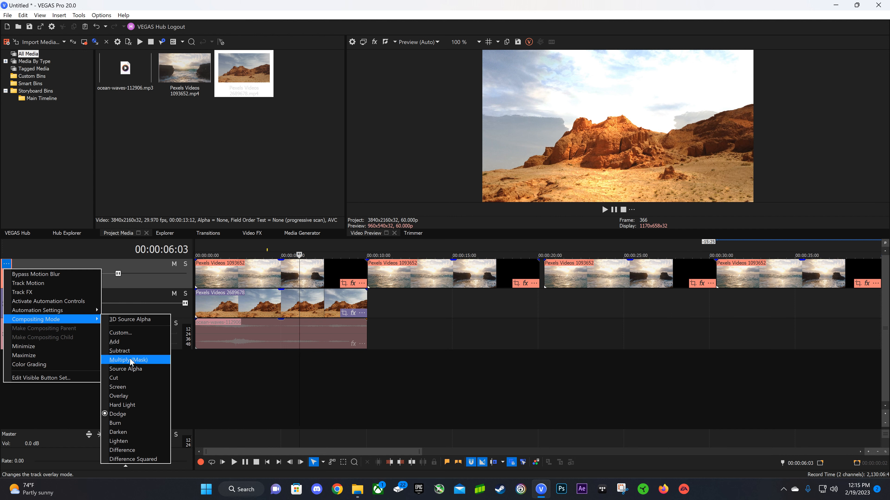
pyautogui.click(131, 369)
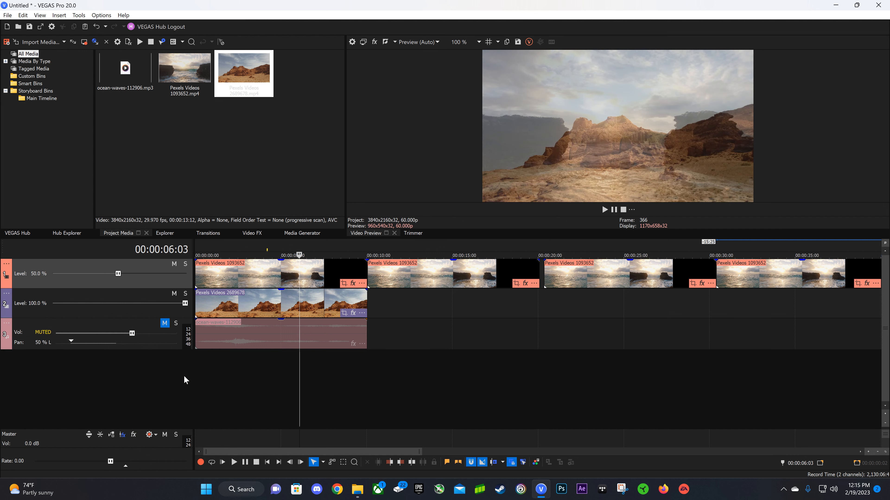
pyautogui.press('space')
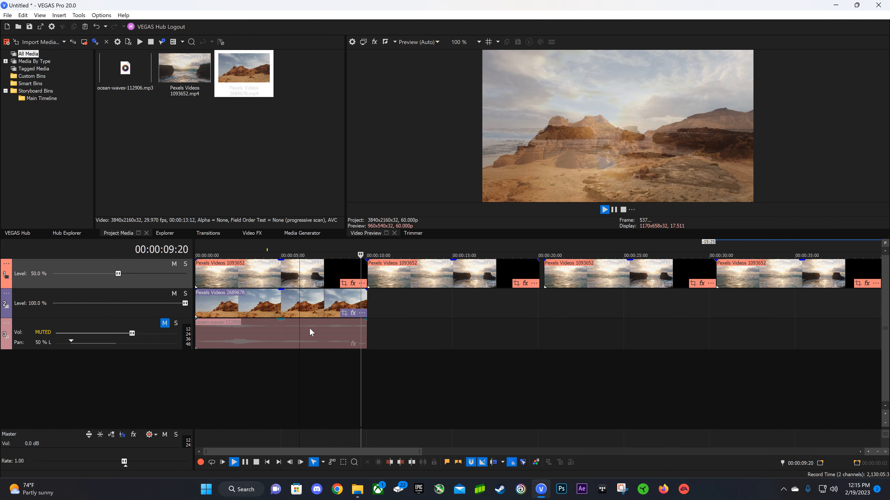
pyautogui.press('space')
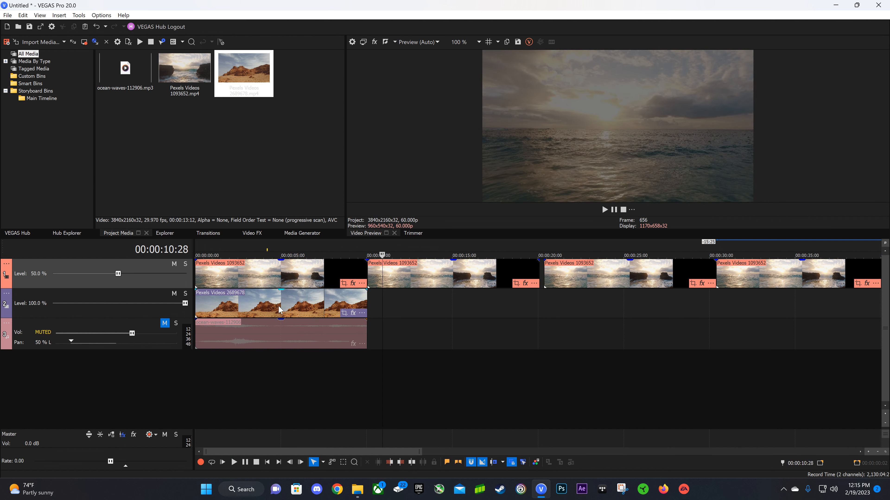
# Copy the desert event on the second track, place the copy directly after it, and play back the blend from about 11 seconds
pyautogui.click(278, 310)
pyautogui.hotkey('ctrl', 'c')
pyautogui.click(417, 310)
pyautogui.hotkey('ctrl', 'v')
pyautogui.moveTo(479, 310); pyautogui.dragTo(433, 315)
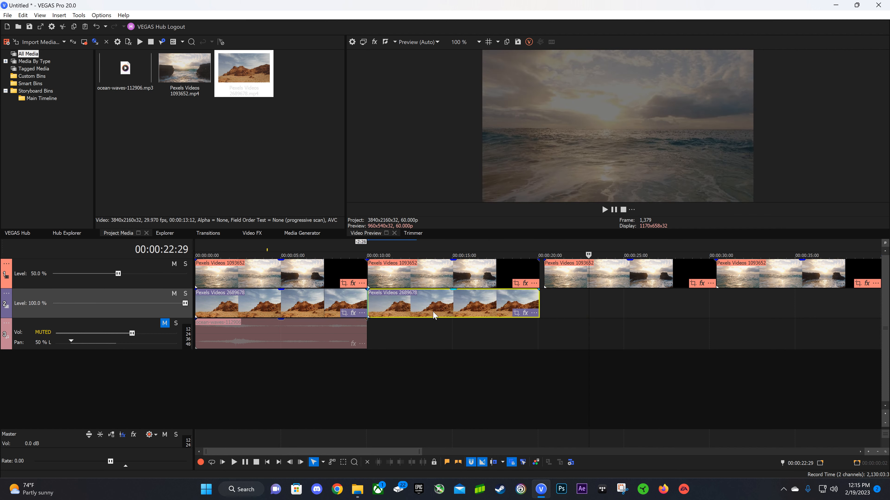
pyautogui.click(395, 357)
pyautogui.press('space')
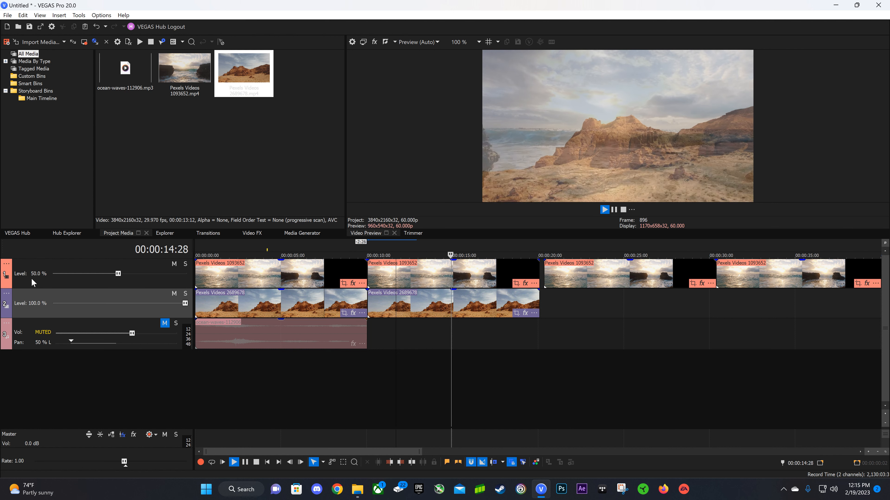
pyautogui.press('Return')
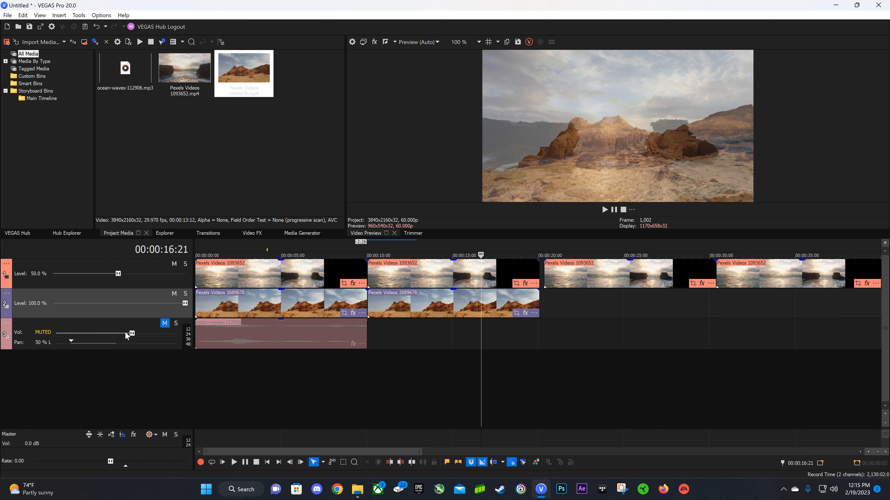
# Unmute the ocean-waves audio track, try its volume at 12 dB, and set it to 5 dB
pyautogui.click(164, 323)
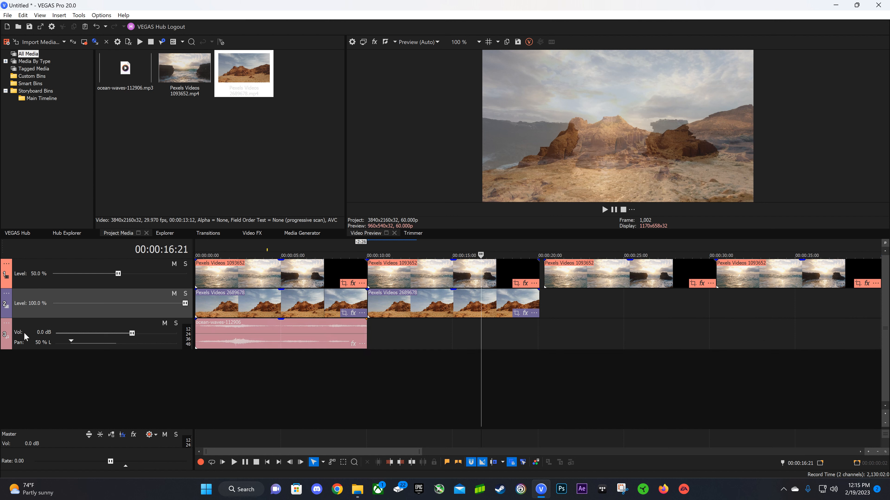
pyautogui.moveTo(131, 333); pyautogui.dragTo(189, 336)
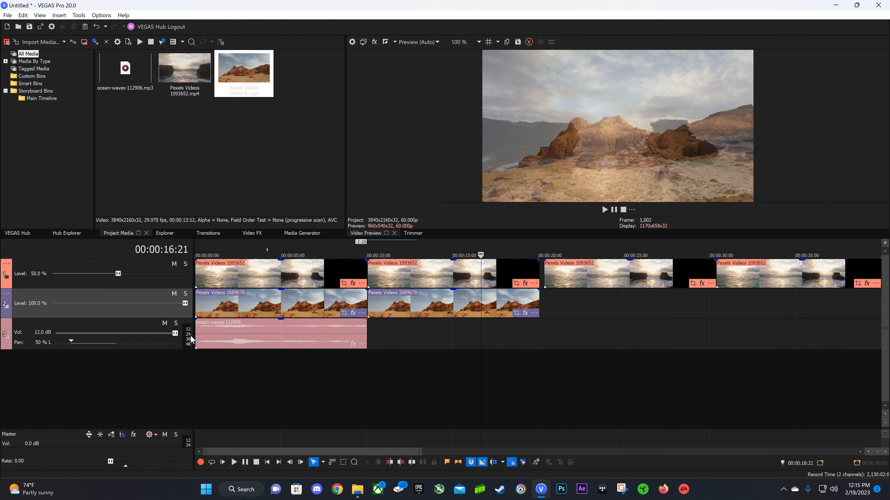
pyautogui.doubleClick(37, 331)
pyautogui.write('5')
pyautogui.press('Return')
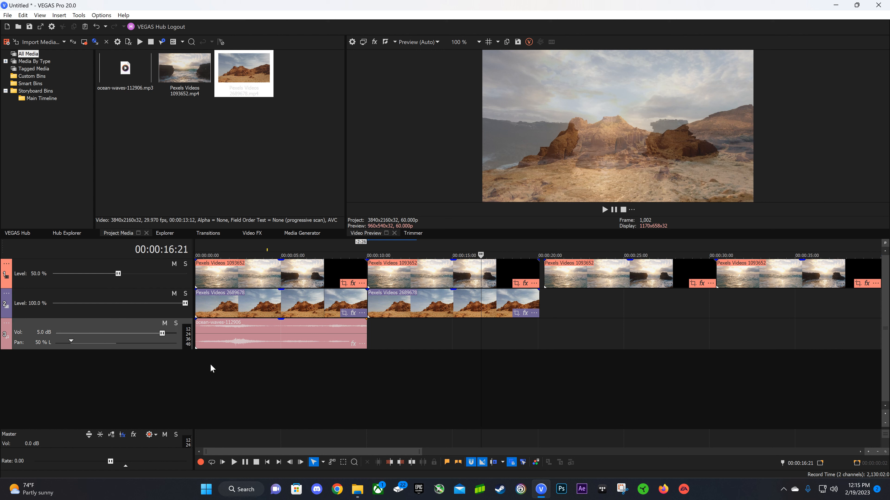